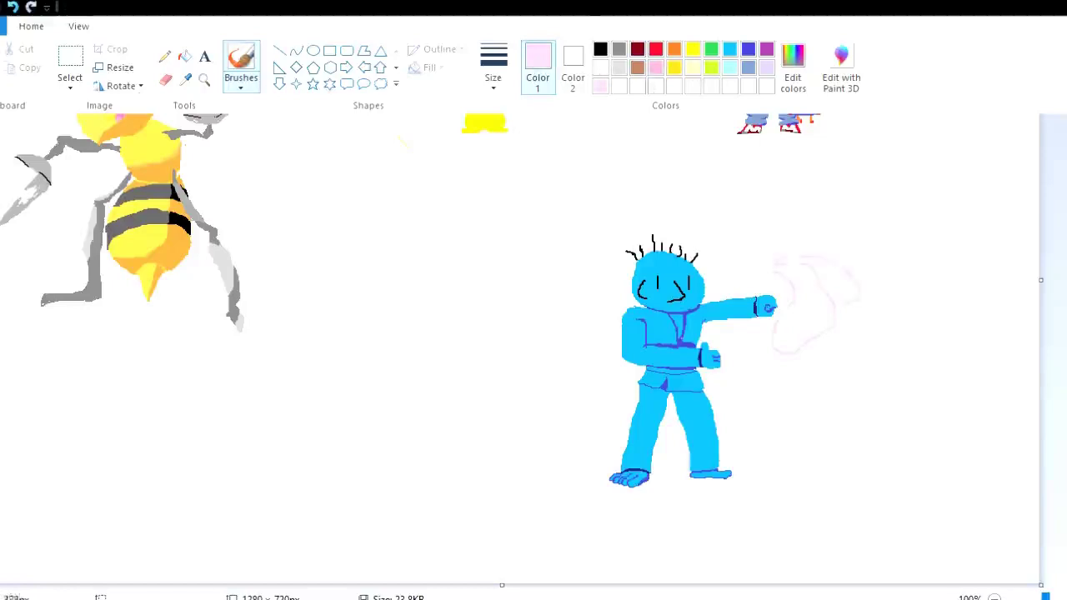
Step: Try a pale pink body with black ear and eye marks beside the blue fighter's outstretched fist, and undo it
click(165, 57)
key(ctrl+z)
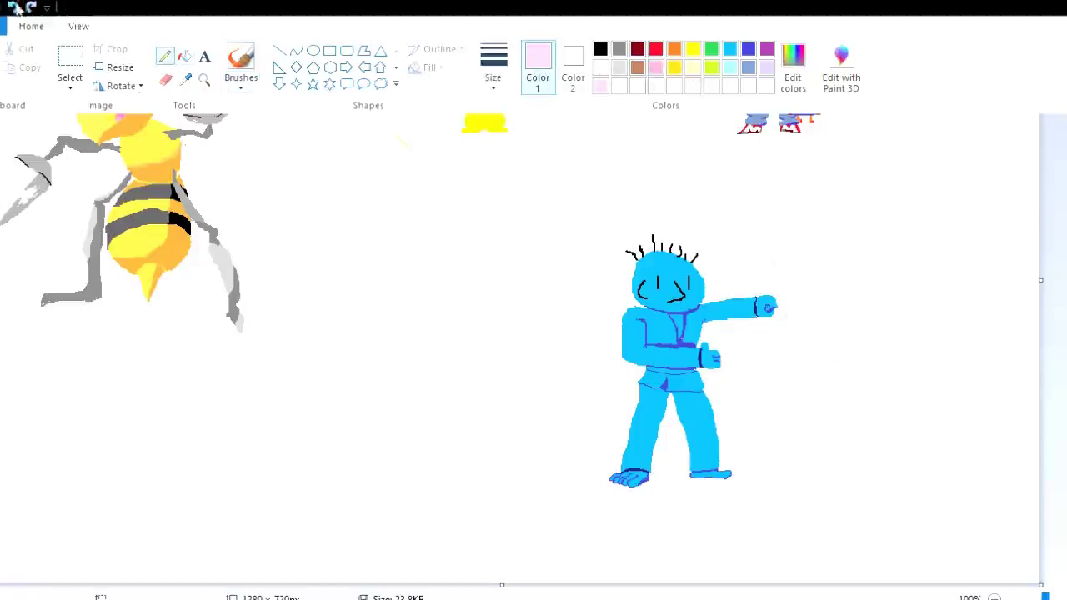
key(ctrl+y)
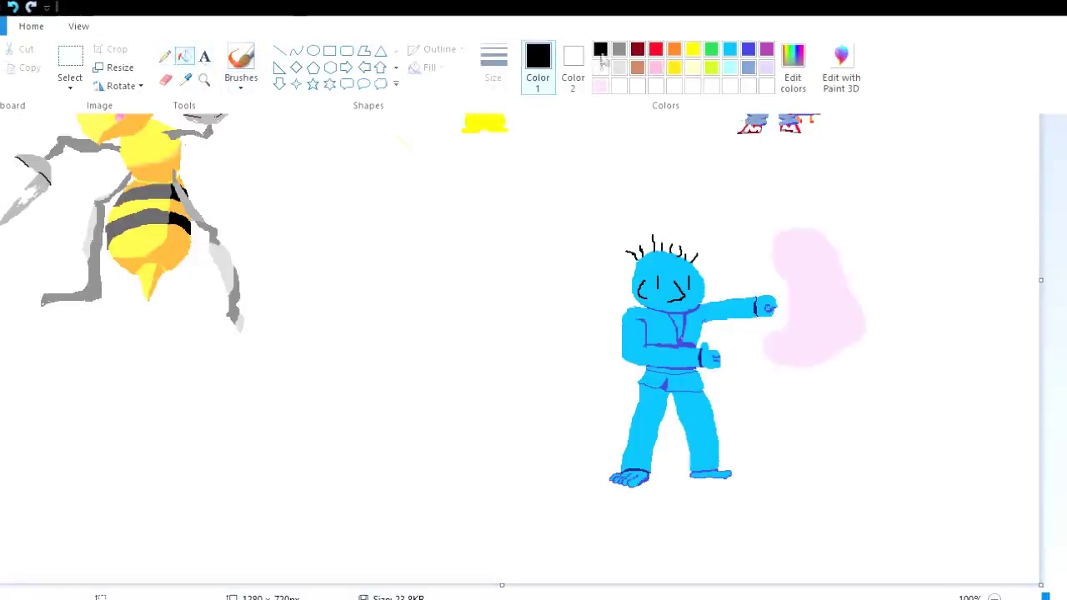
mouse_move(788, 242)
mouse_down()
mouse_move(796, 259)
mouse_move(796, 246)
mouse_up()
click(655, 68)
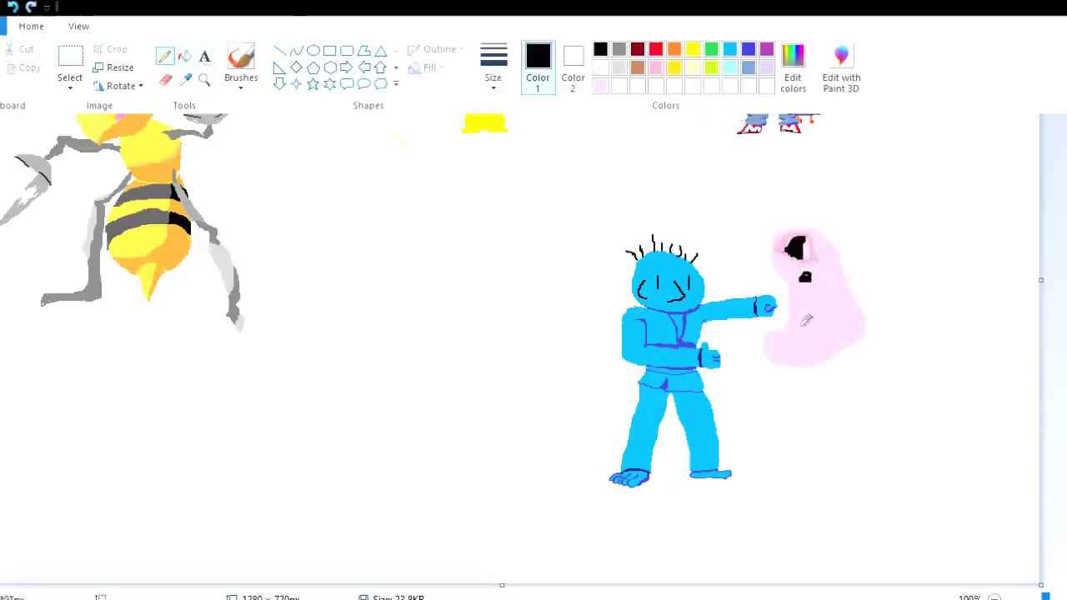
click(19, 8)
click(19, 8)
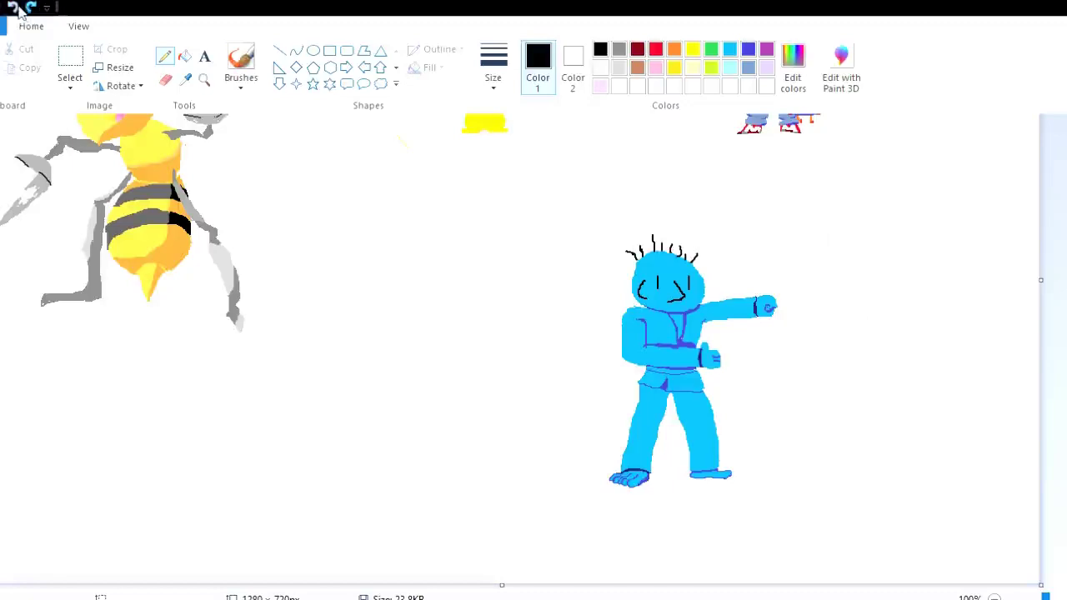
click(800, 276)
key(ctrl+z)
Step: Try a second pale pink body wrapped around the blue fighter's fist, widening its right side and upper edge
click(803, 353)
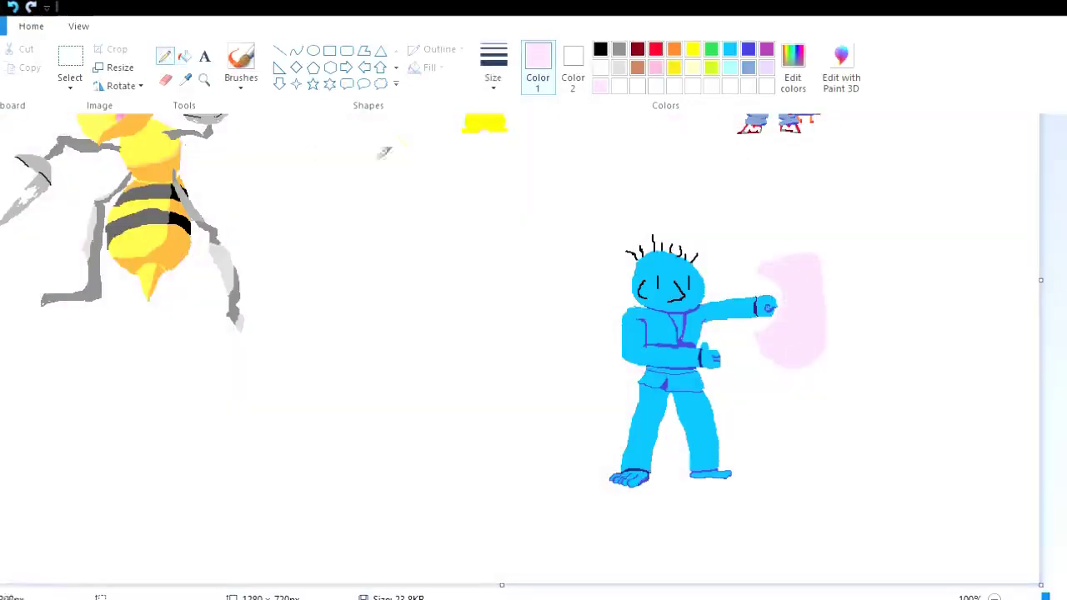
drag(825, 296, 834, 337)
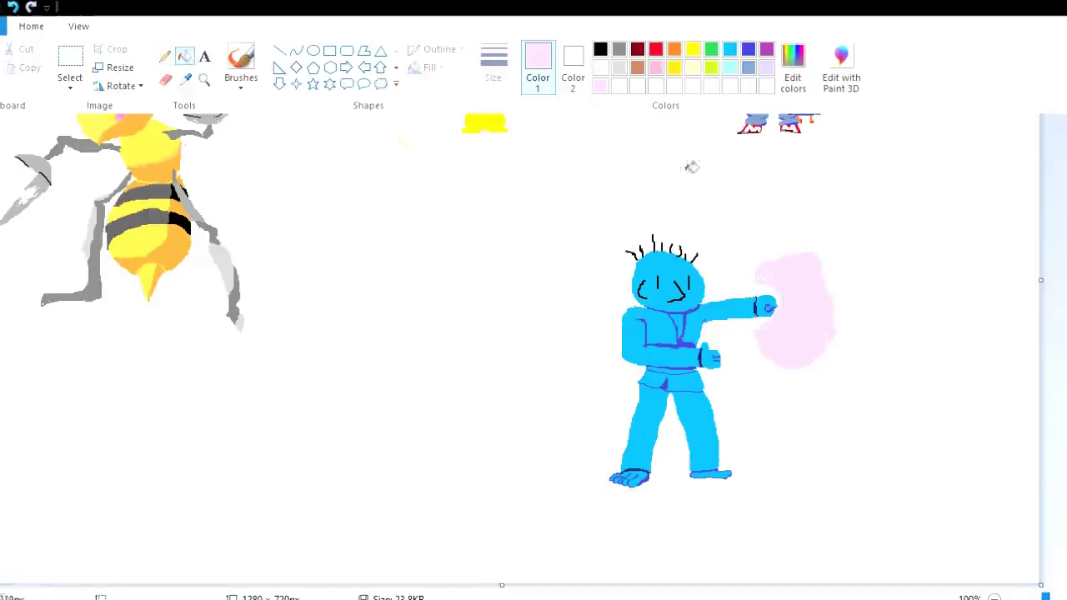
click(754, 276)
drag(797, 266, 815, 247)
Step: Try further pencil details on the second pink body, and undo the whole body
ctrl+scroll(804, 285, up, 1)
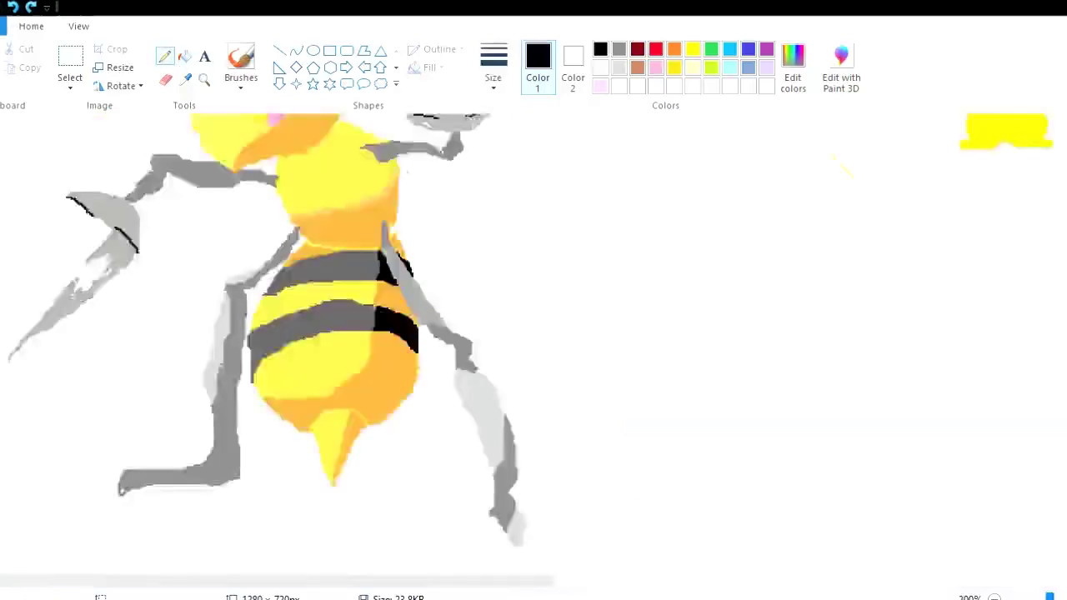
click(185, 56)
scroll(734, 359, down, 3)
click(165, 56)
mouse_move(739, 310)
mouse_down()
mouse_move(755, 358)
mouse_move(725, 323)
mouse_up()
key(ctrl+z)
drag(714, 396, 655, 397)
click(13, 7)
click(12, 7)
click(12, 7)
click(13, 7)
click(12, 6)
click(13, 7)
Step: Draw a pale pink upright ellipse about 72 by 98 px beyond the blue fighter's fist and fill it with the same colour
click(600, 85)
click(313, 50)
mouse_move(705, 247)
mouse_down()
mouse_move(881, 436)
mouse_move(854, 450)
mouse_up()
click(462, 167)
click(775, 350)
click(164, 56)
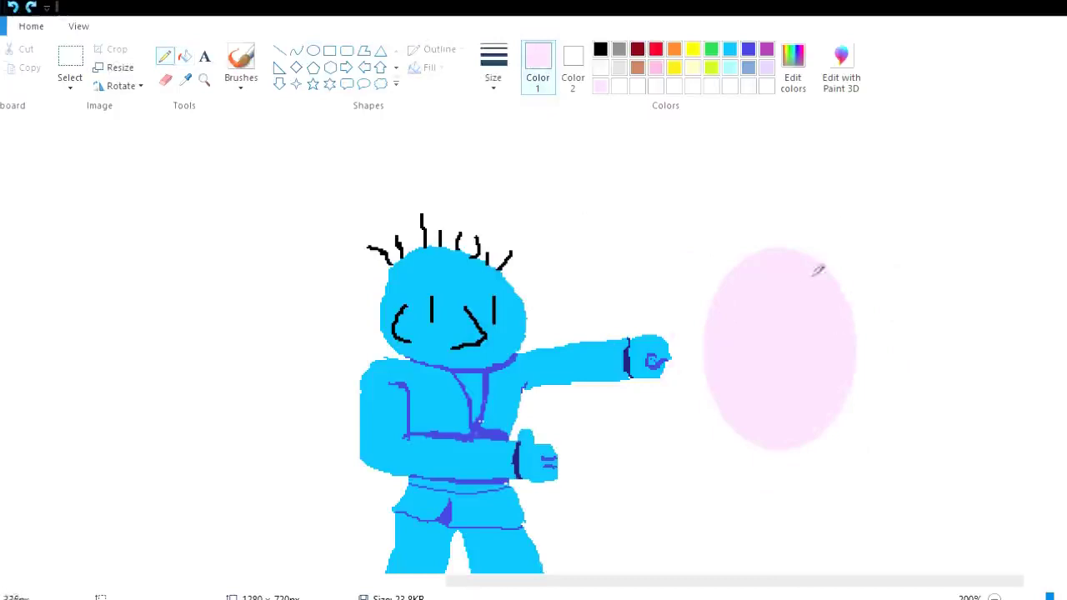
Step: Try adding filled pale pink pointed ears to both upper edges of the ellipse, and undo them
drag(816, 253, 856, 333)
click(185, 55)
click(842, 283)
click(164, 56)
mouse_move(708, 292)
mouse_down()
mouse_move(718, 257)
mouse_move(762, 252)
mouse_up()
click(185, 56)
click(725, 267)
click(165, 56)
click(12, 7)
click(13, 7)
Step: Outline an angular pale pink body beyond the fist, fill it, and add a black-filled triangle in its upper-right corner as the inner ear
mouse_move(717, 296)
mouse_down()
mouse_move(805, 484)
mouse_move(879, 296)
mouse_move(838, 334)
mouse_up()
click(600, 49)
click(184, 56)
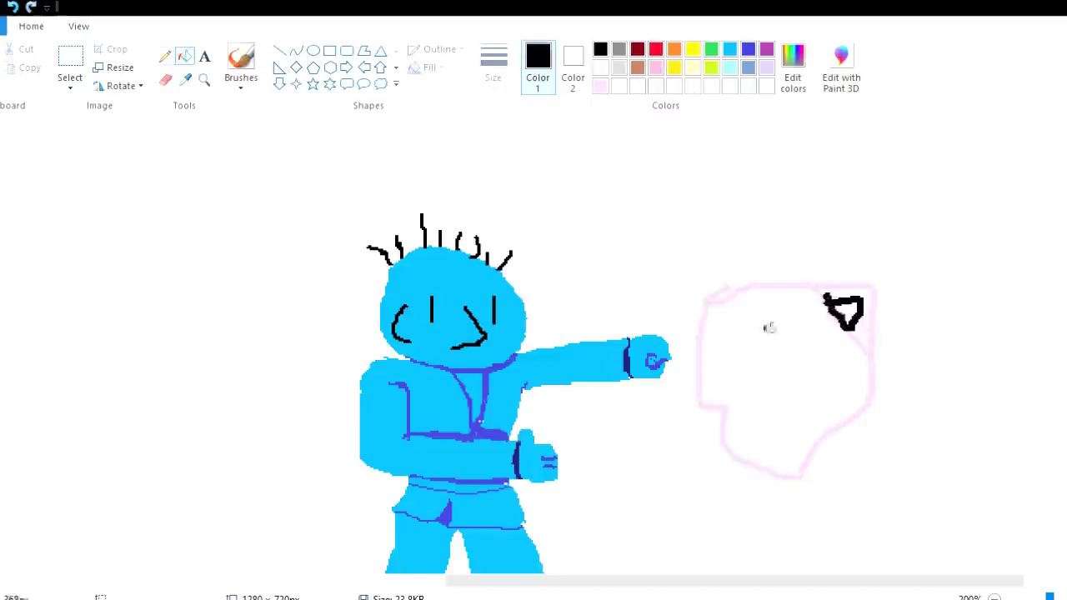
click(844, 313)
click(600, 85)
click(792, 392)
Step: Trim the lower-left underside of the pale pink body with the eraser
click(164, 56)
drag(812, 466, 883, 389)
click(12, 7)
click(165, 79)
drag(719, 429, 792, 479)
Step: Draw darker pink foot contours along the body's lower edge and paint a pale pink foot extending toward the blue fighter
click(164, 56)
drag(702, 409, 792, 436)
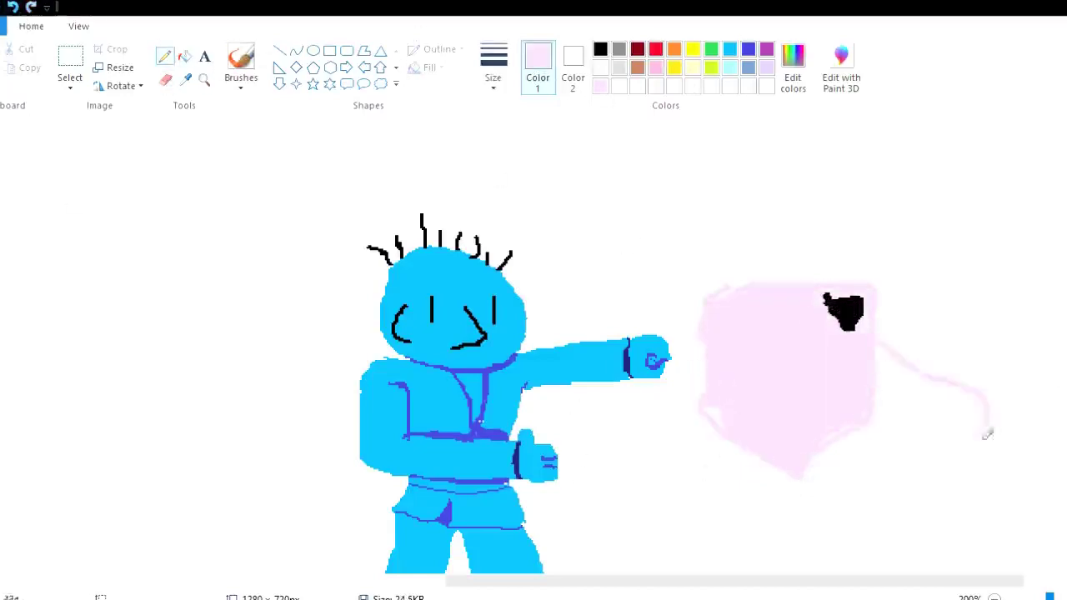
mouse_move(710, 428)
mouse_down()
mouse_move(707, 439)
mouse_move(720, 422)
mouse_move(707, 393)
mouse_move(807, 424)
mouse_move(797, 439)
mouse_move(870, 402)
mouse_up()
click(165, 79)
click(164, 56)
click(600, 87)
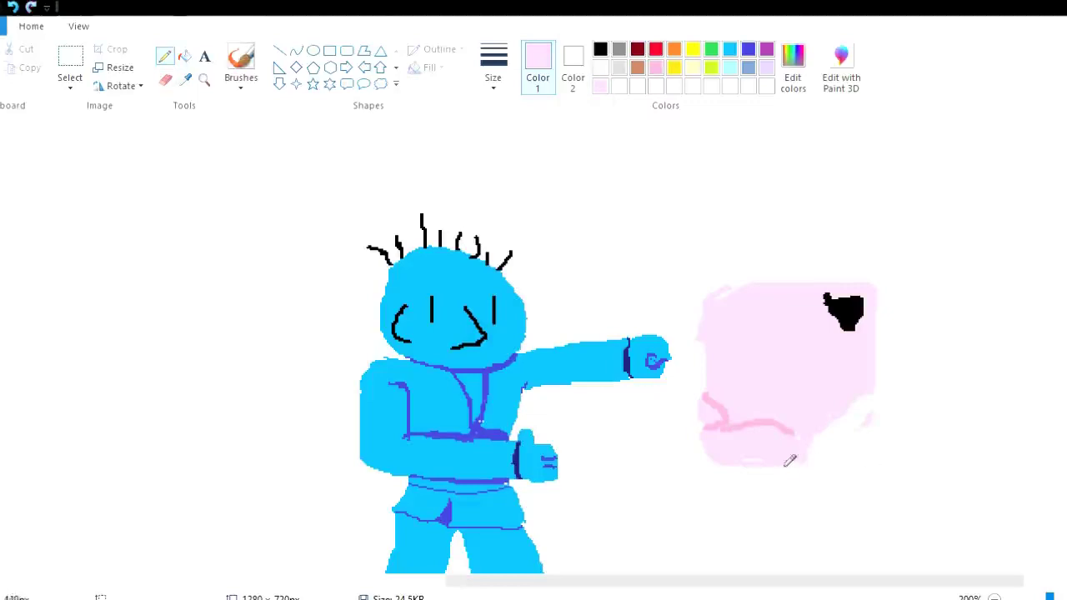
drag(706, 412, 679, 425)
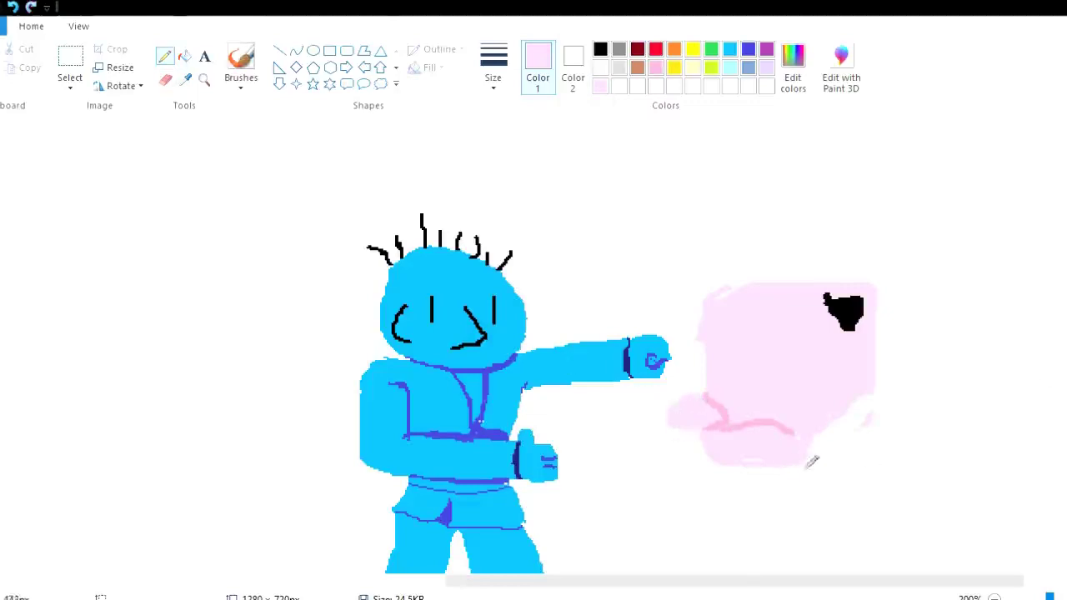
Step: Erase the wide lower foot and redraw it as a smaller slanted foot in pale pink
click(165, 79)
drag(783, 481, 815, 447)
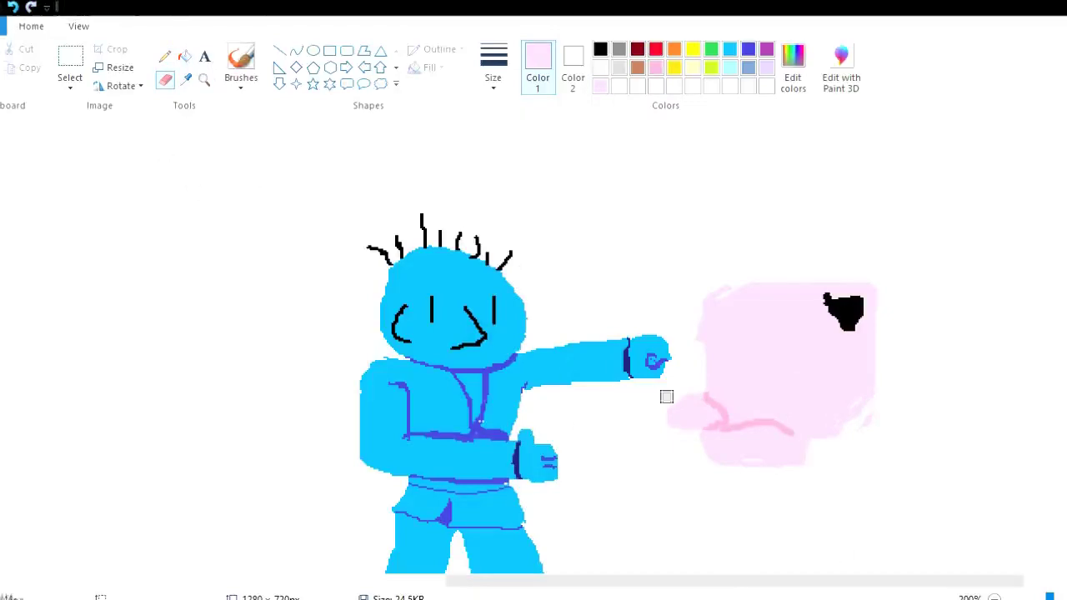
drag(706, 435, 817, 459)
click(164, 56)
drag(775, 429, 758, 452)
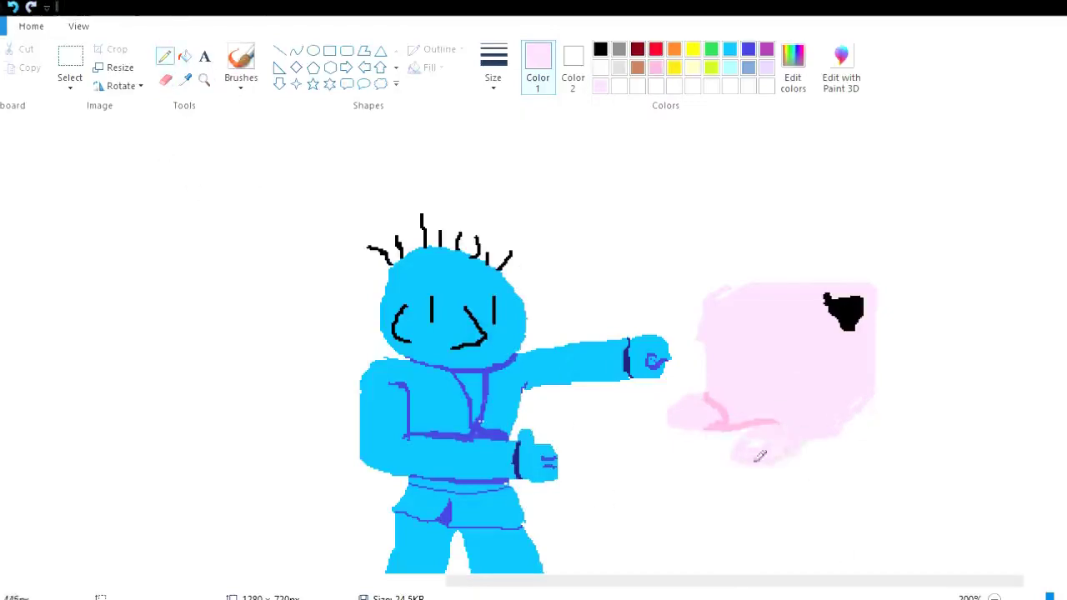
Step: Shade the pink creature's lower-right edge and the underside of its slanted foot in darker pink
drag(882, 385, 829, 442)
mouse_move(879, 383)
mouse_down()
mouse_move(869, 413)
mouse_move(750, 458)
mouse_move(787, 459)
mouse_up()
drag(867, 421, 876, 346)
Step: Draw the darker pink outline of a hair curl on the pink creature's forehead, undoing the unsuccessful strokes
drag(732, 324, 706, 344)
key(ctrl+z)
drag(750, 286, 732, 373)
click(12, 7)
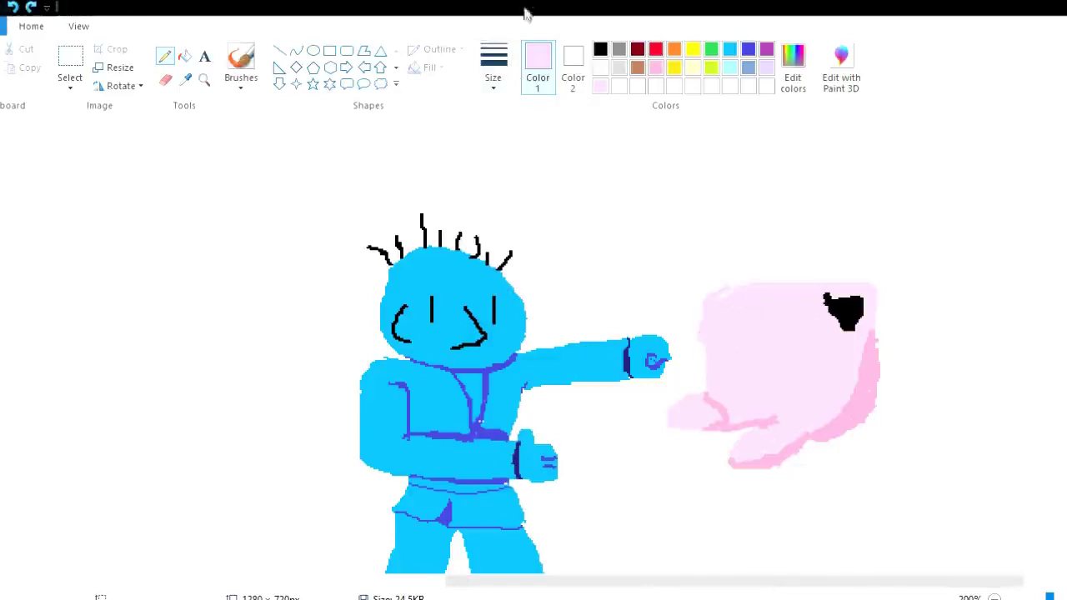
mouse_move(750, 306)
mouse_down()
mouse_move(727, 372)
mouse_move(707, 354)
mouse_up()
Step: Add a pale pink pointed ear on top of the head and trace the head's upper contour in darker pink
click(600, 86)
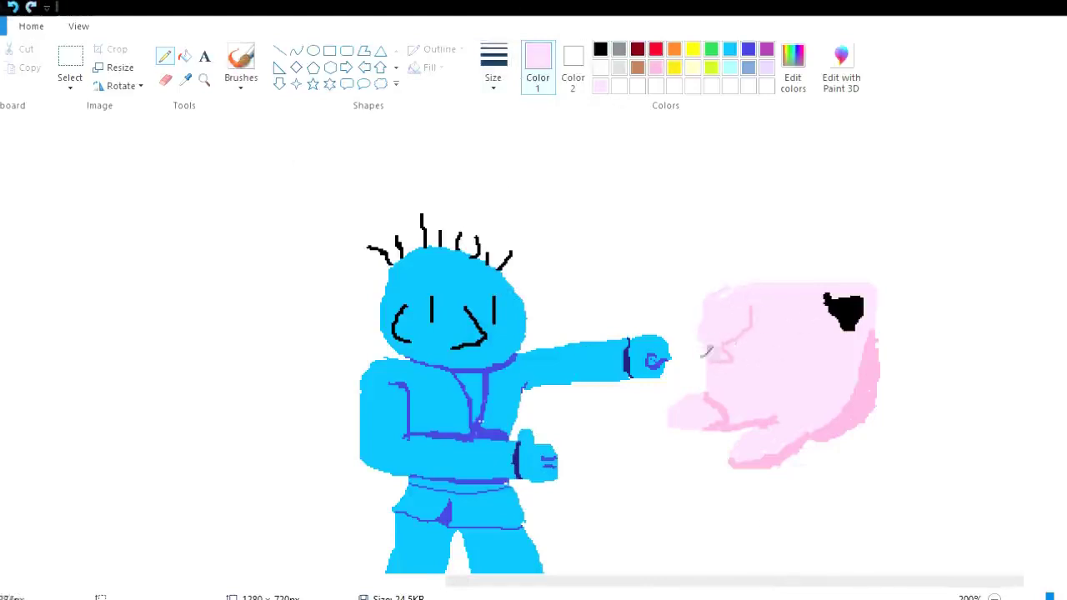
click(186, 77)
click(780, 269)
drag(746, 285, 813, 291)
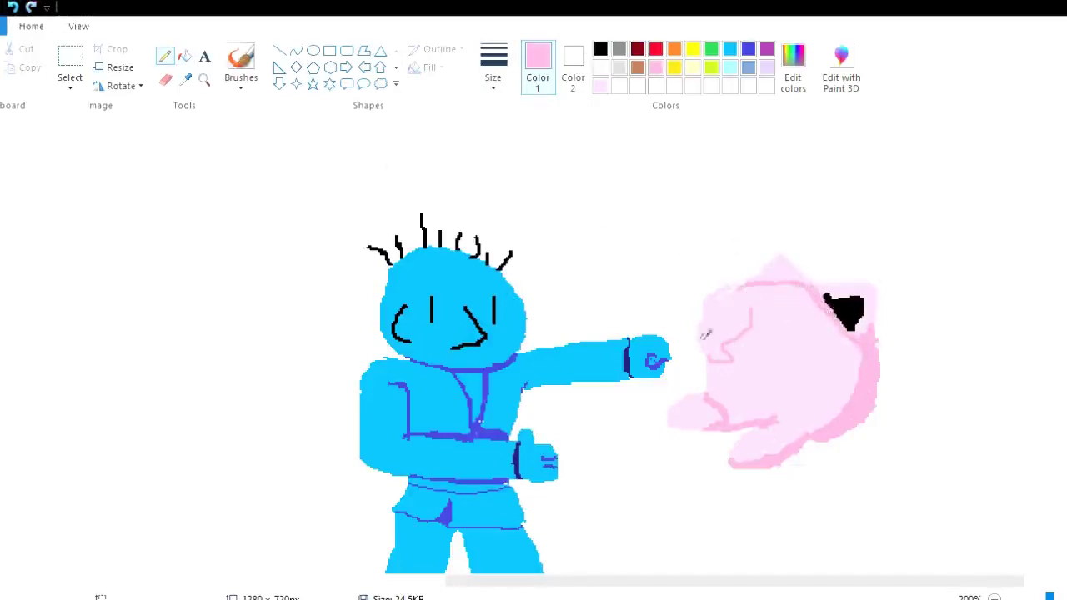
Step: Remove the pink creature's left foot and redraw it smaller in pale pink with darker pink shading on both feet
click(600, 87)
drag(717, 410, 721, 425)
click(656, 67)
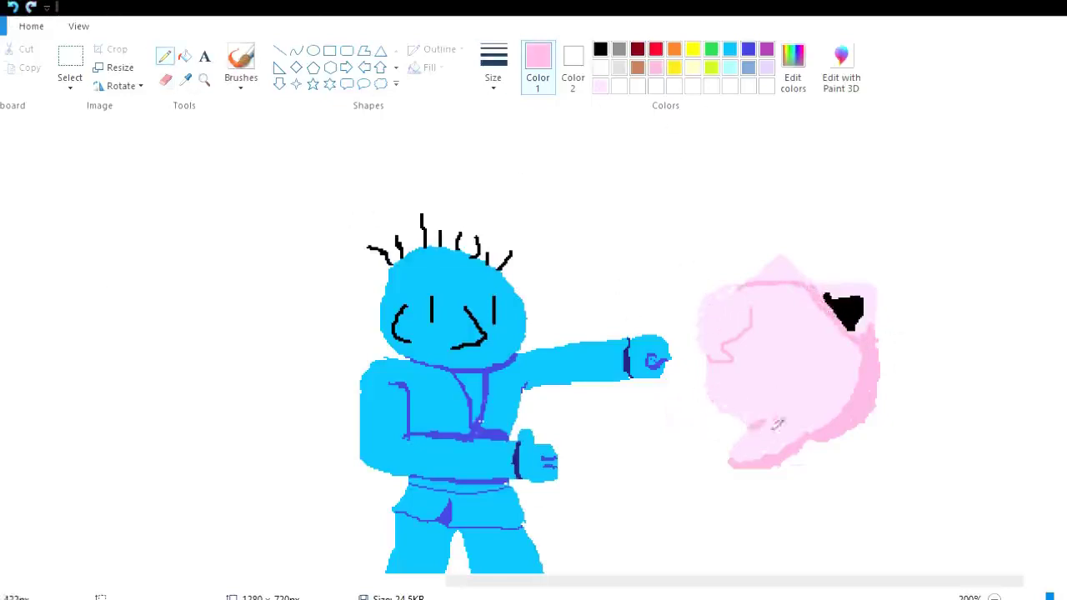
click(600, 87)
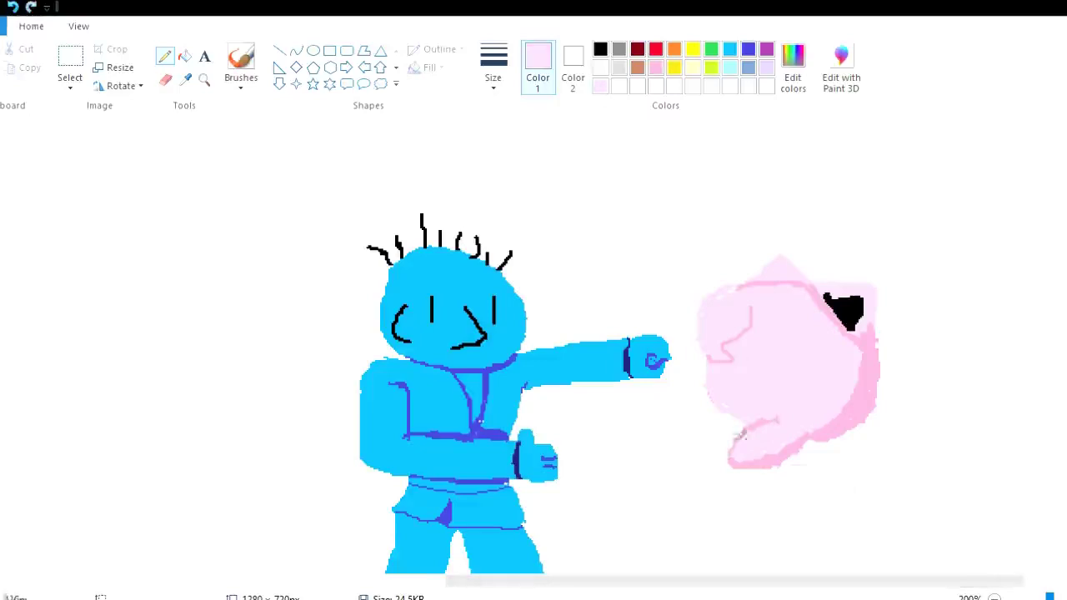
mouse_move(742, 423)
mouse_down()
mouse_move(707, 420)
mouse_move(749, 429)
mouse_up()
click(655, 67)
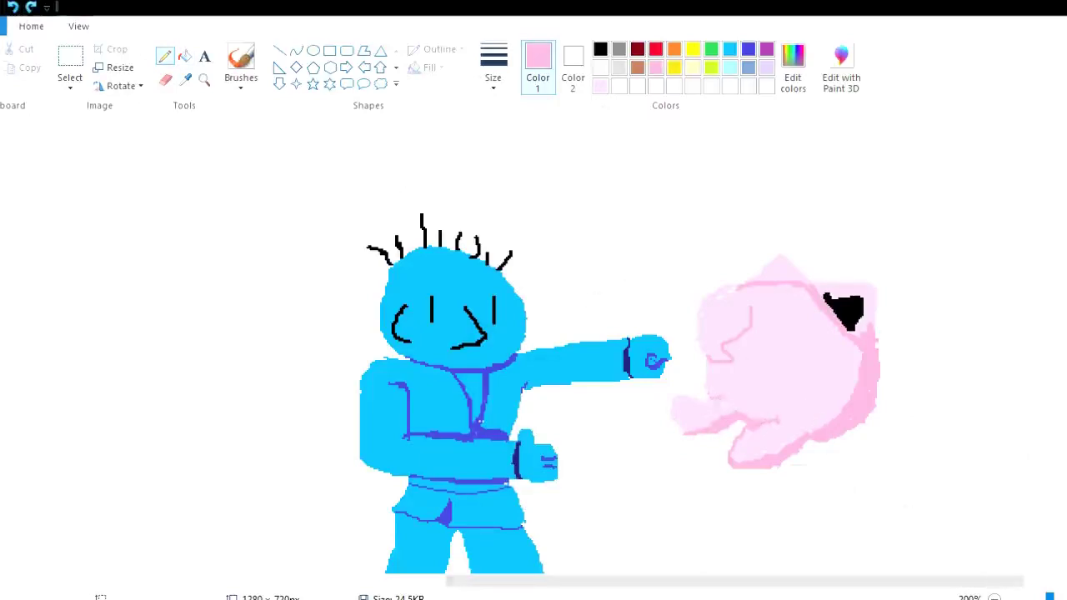
Step: Draw a small oval mouth and a wide eye with a dot pupil in black on the pink creature's face
ctrl+scroll(167, 255, up, 1)
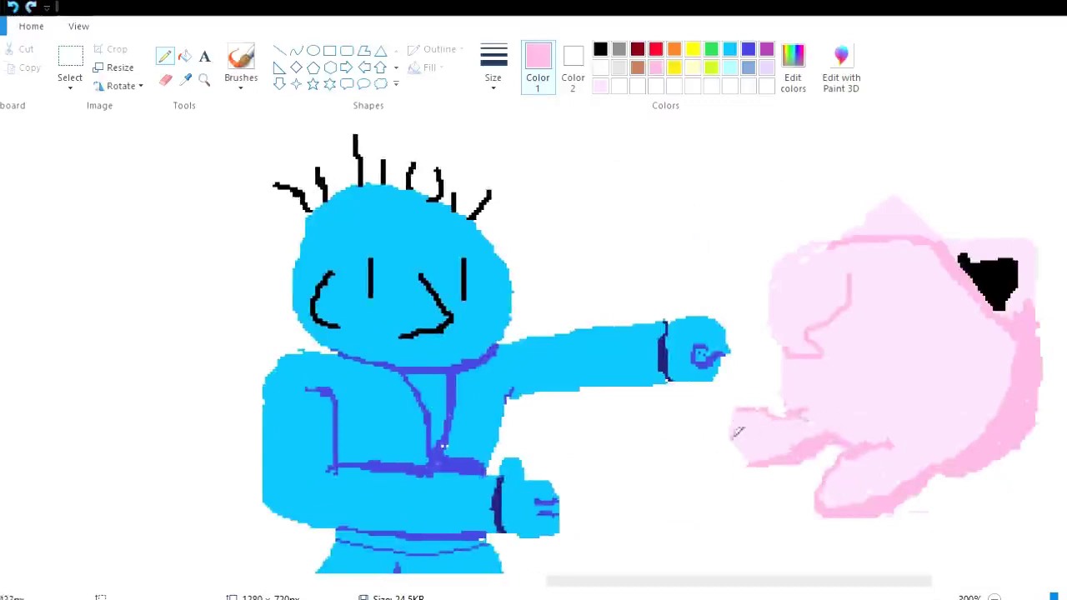
key(ctrl+z)
mouse_move(847, 337)
mouse_down()
mouse_move(872, 397)
mouse_move(840, 407)
mouse_up()
click(828, 434)
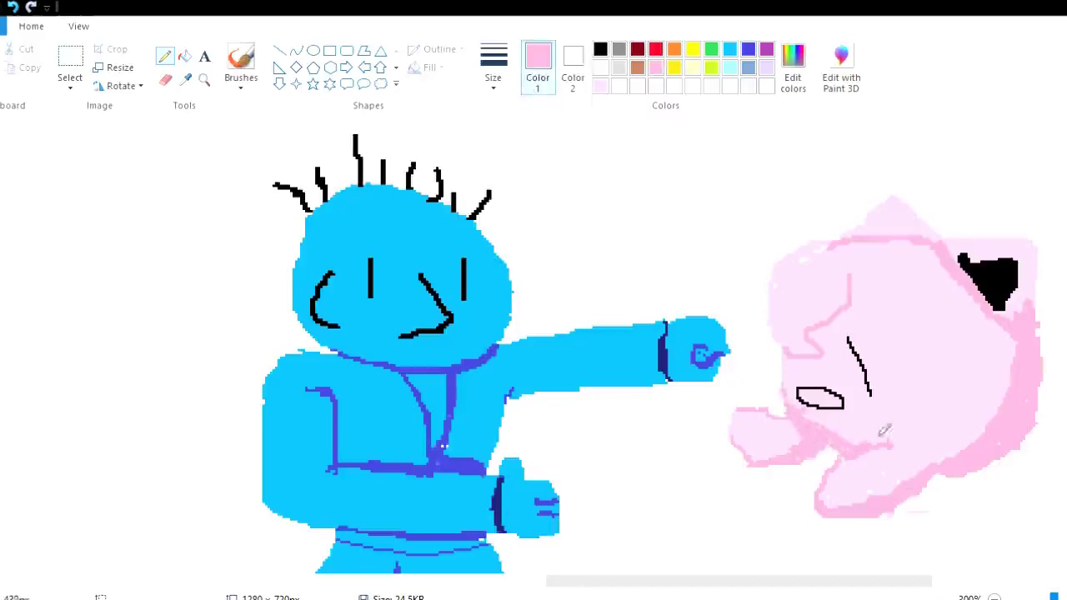
key(ctrl+z)
drag(855, 322, 850, 372)
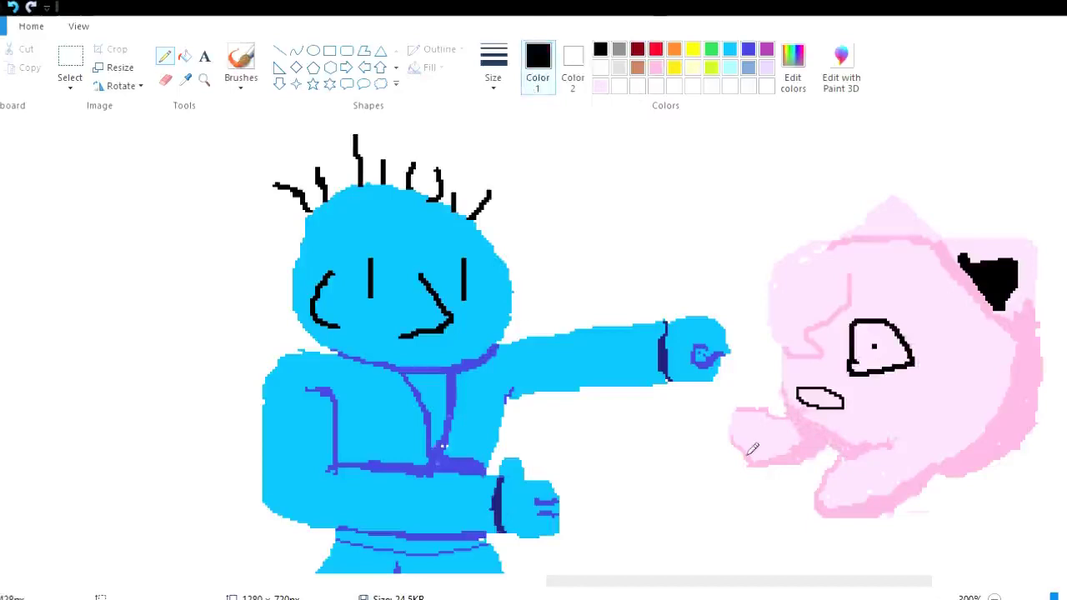
Step: Select the black-outlined eye and move it slightly left, closer to the hair curl
click(70, 59)
drag(845, 317, 899, 381)
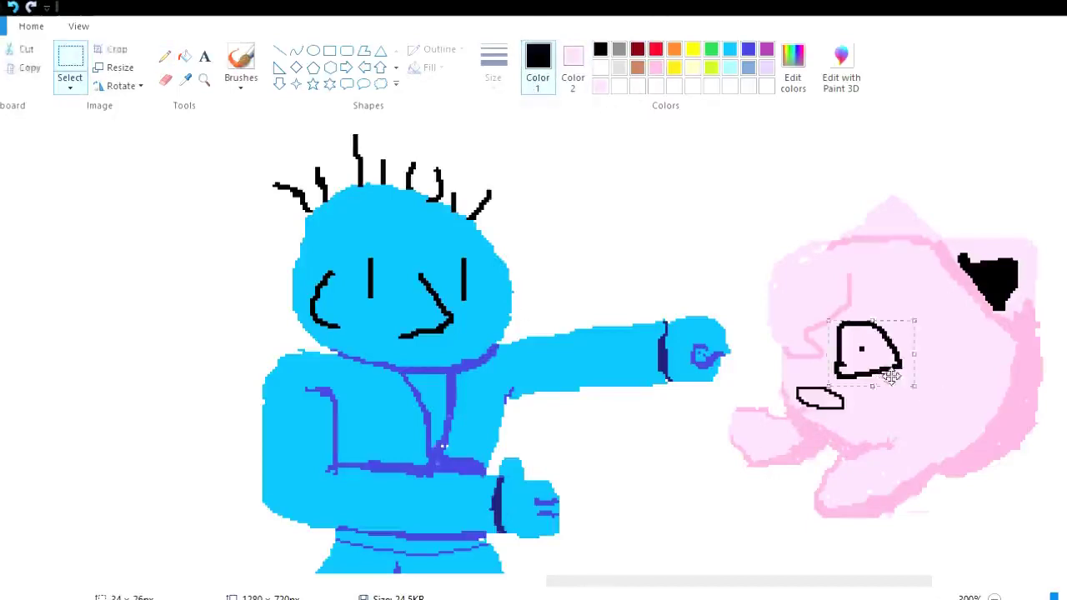
click(600, 86)
Step: Draw a wide light yellow head and a two-legged body in the blank lower area of the canvas, and fill them
ctrl+scroll(850, 358, down, 3)
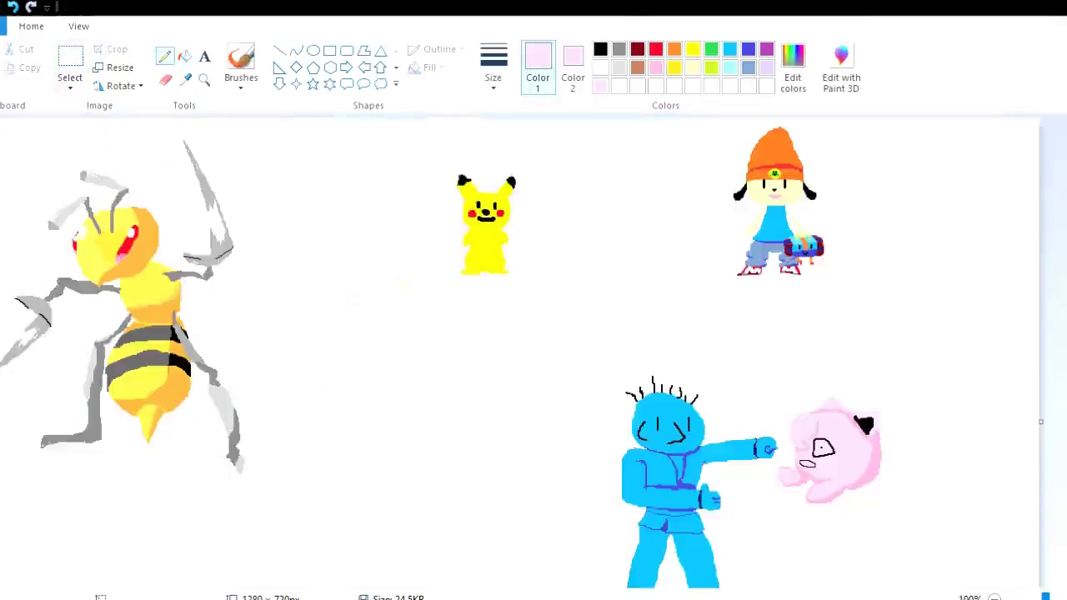
scroll(534, 350, down, 3)
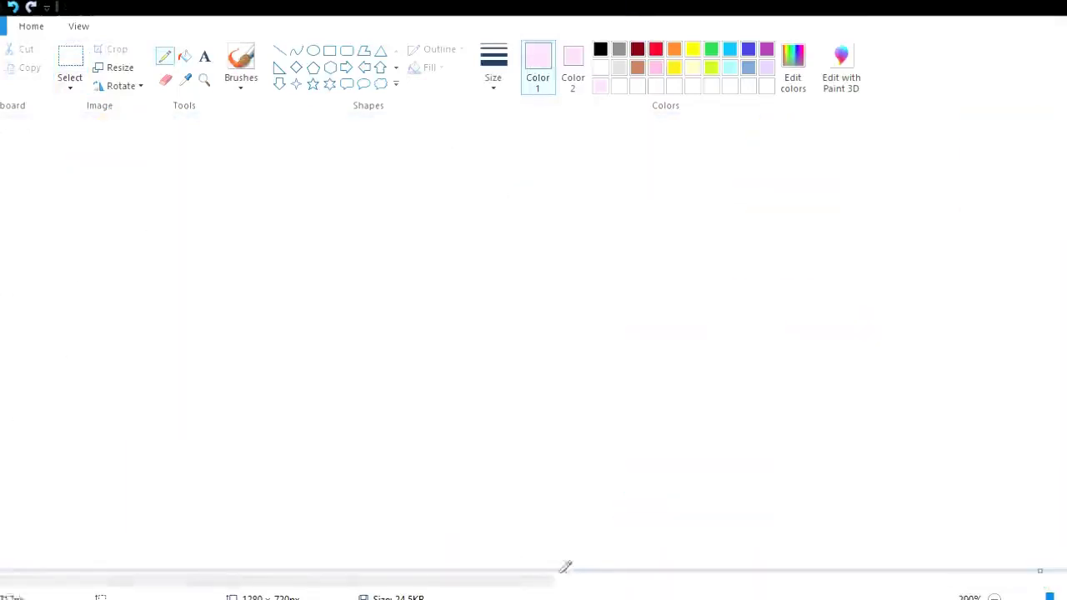
click(600, 48)
click(692, 67)
mouse_move(83, 247)
mouse_down()
mouse_move(281, 300)
mouse_move(79, 265)
mouse_up()
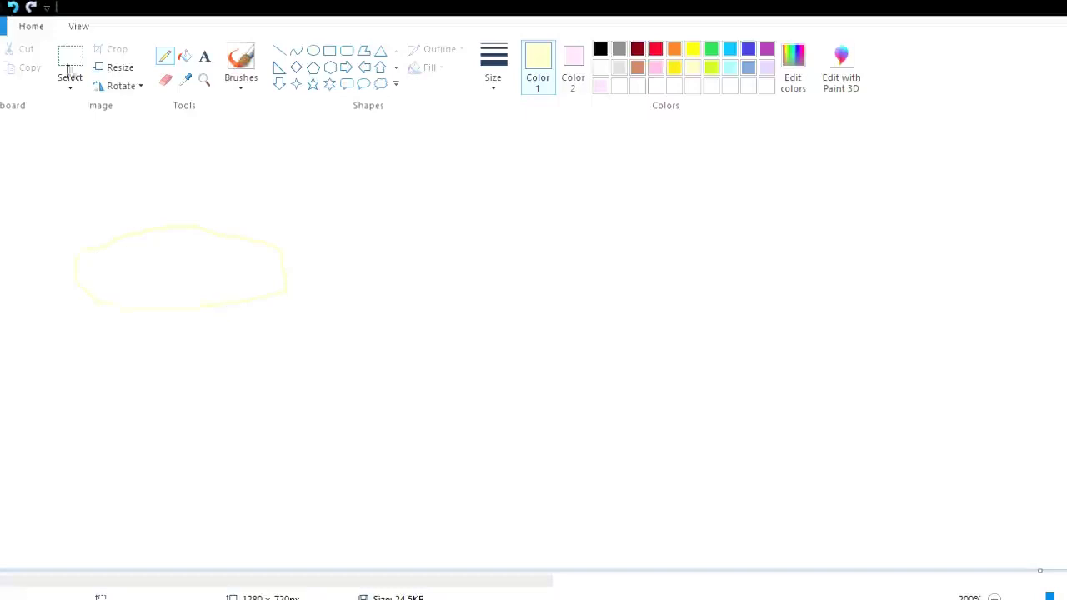
click(119, 331)
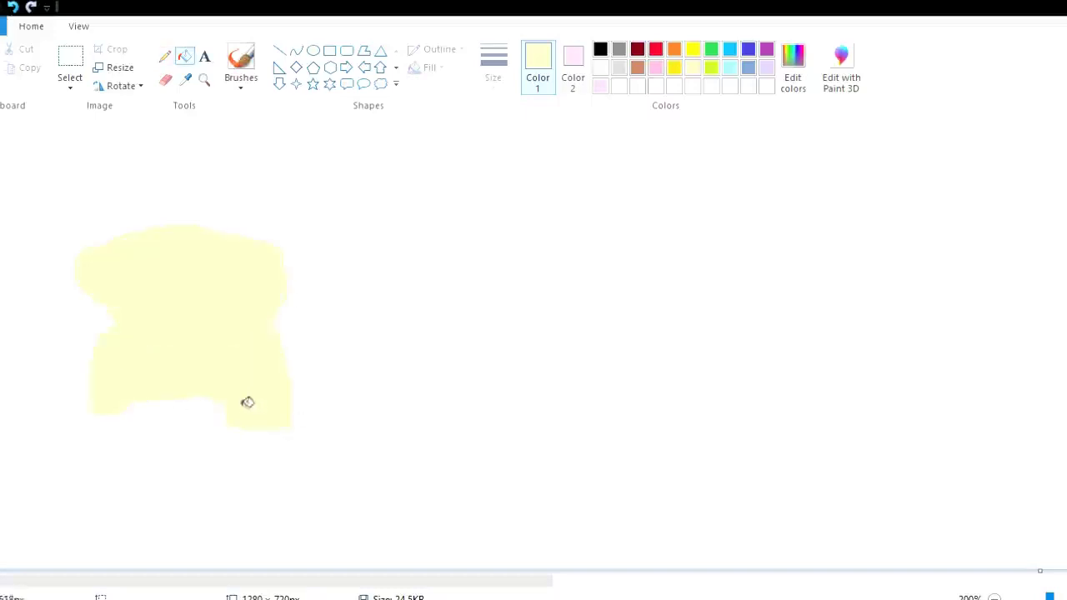
Step: Outline a brown patch between the legs of the light yellow figure and fill it with brown
click(637, 48)
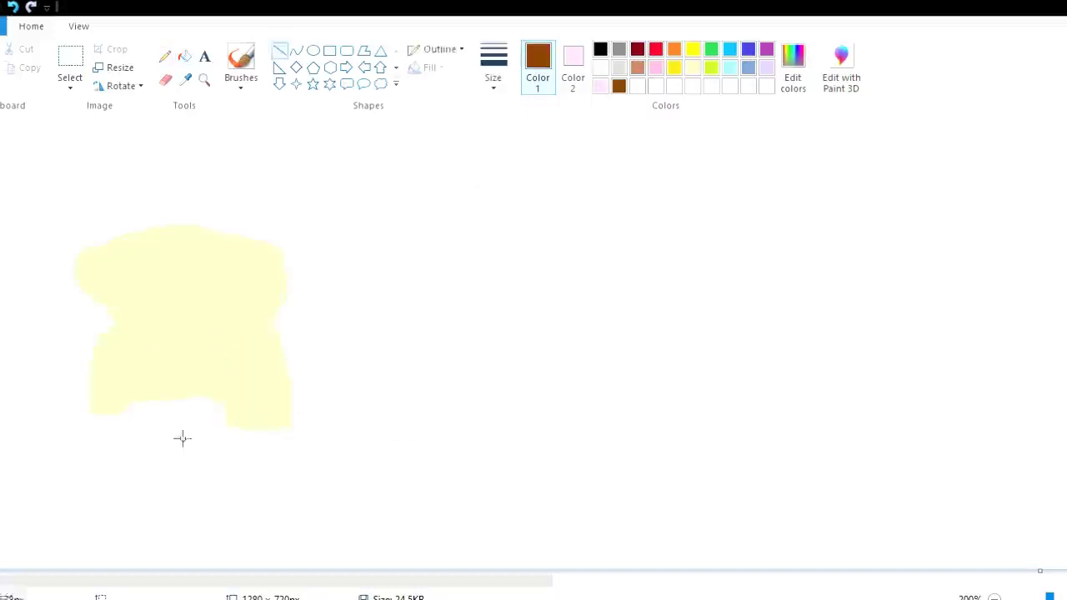
click(164, 56)
mouse_move(131, 405)
mouse_down()
mouse_move(221, 429)
mouse_move(138, 423)
mouse_move(226, 419)
mouse_up()
key(ctrl+z)
click(184, 56)
click(173, 415)
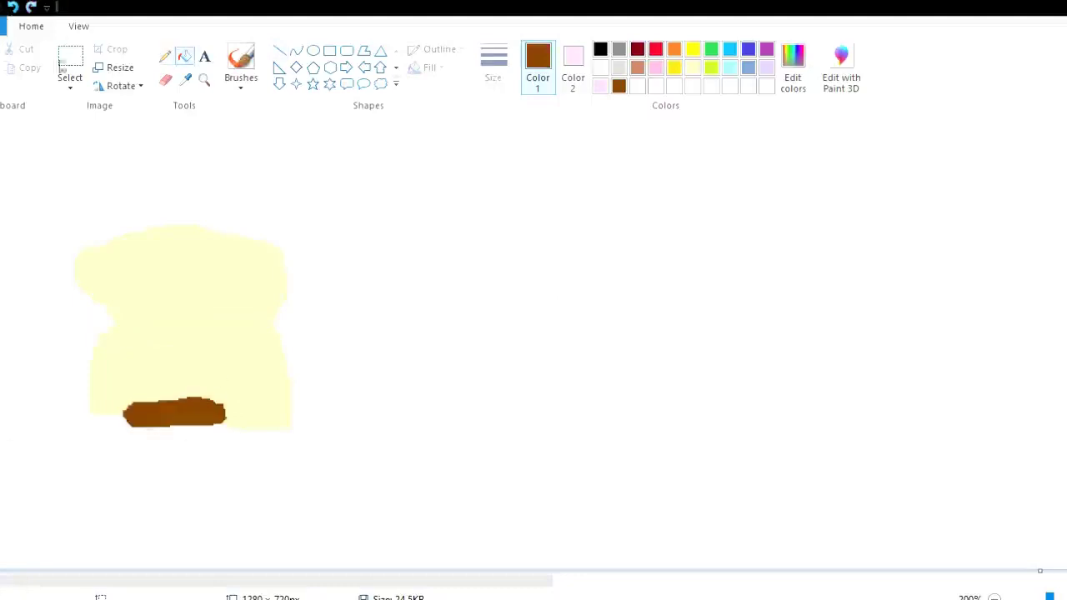
Step: Outline a black belt band across the middle of the light yellow figure
click(186, 79)
click(184, 333)
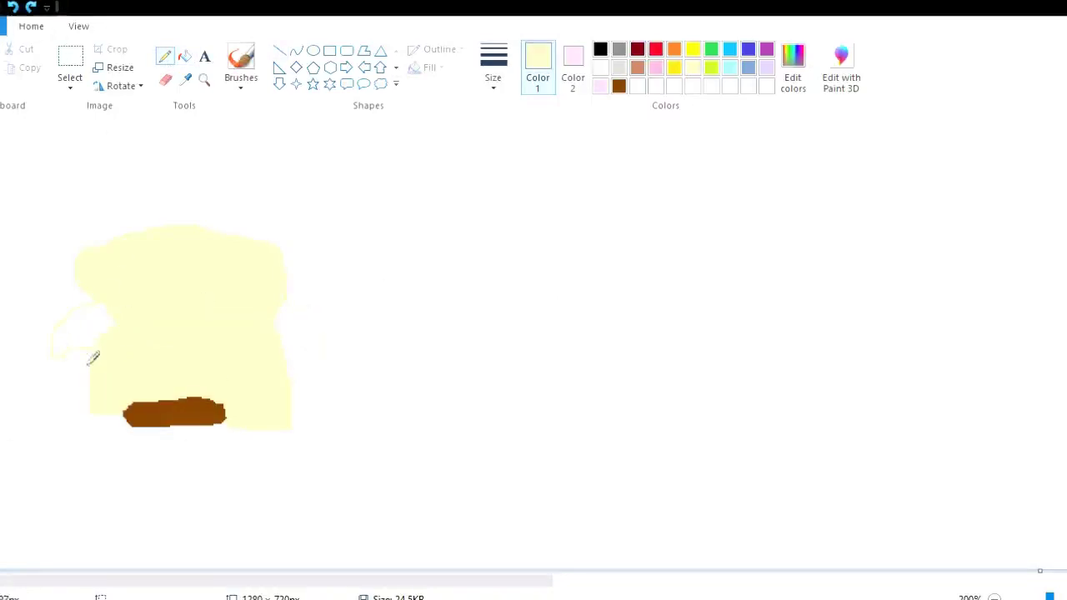
click(600, 52)
drag(95, 310, 218, 318)
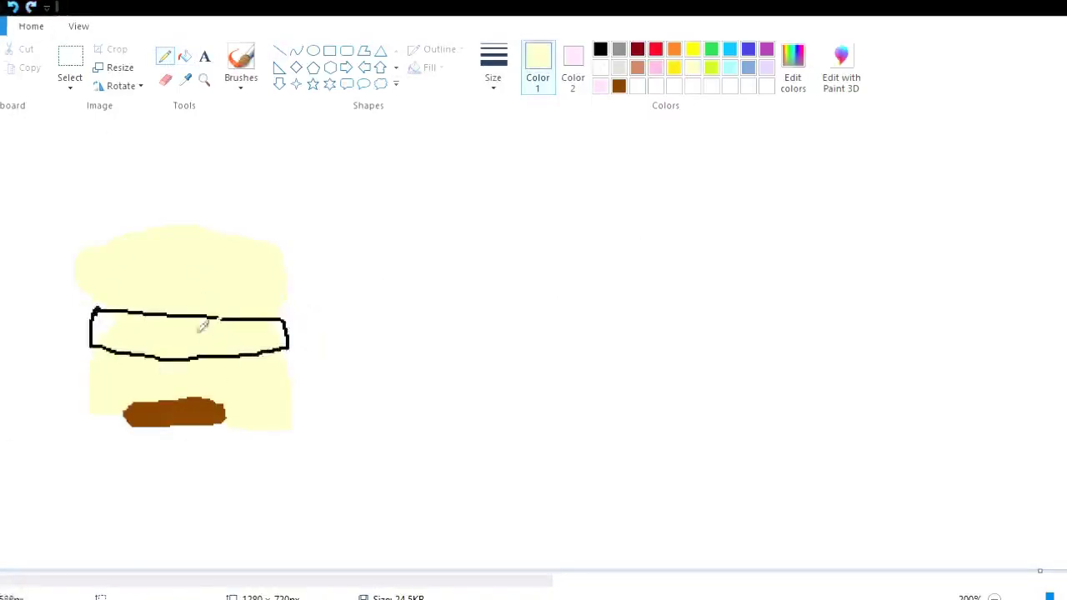
Step: Draw a deeper yellow buckle face with two black eyes at the belt's top centre, and fill the belt with black
click(691, 70)
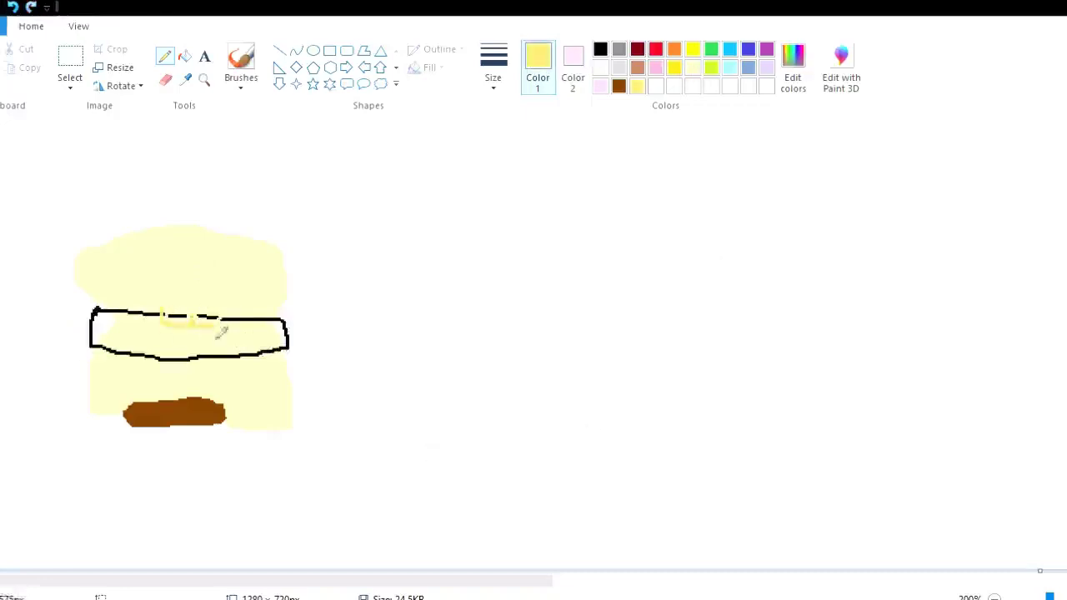
mouse_move(182, 321)
mouse_down()
mouse_move(213, 322)
mouse_move(192, 333)
mouse_up()
scroll(189, 334, up, 1)
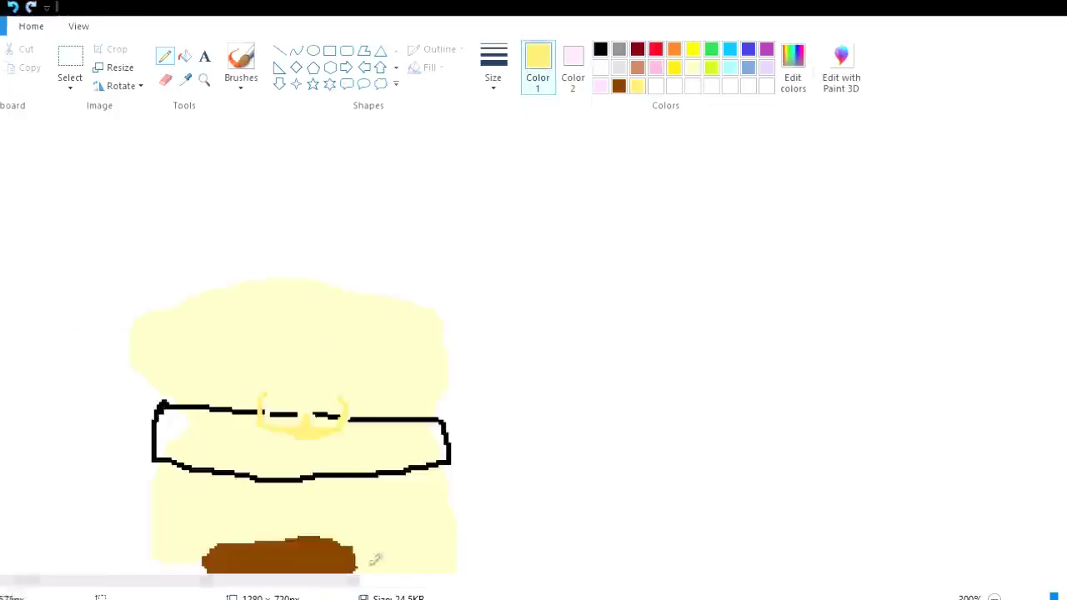
ctrl+click(300, 413)
mouse_move(304, 402)
mouse_down()
mouse_move(295, 413)
mouse_move(305, 419)
mouse_up()
click(345, 445)
Step: Outline a black oval on the light yellow head above the buckle and fill it with red instead of orange
ctrl+click(383, 350)
ctrl+click(345, 427)
mouse_move(234, 335)
mouse_down()
mouse_move(321, 290)
mouse_move(362, 319)
mouse_move(235, 340)
mouse_up()
click(673, 49)
click(184, 56)
click(340, 367)
key(ctrl+z)
click(656, 49)
click(304, 342)
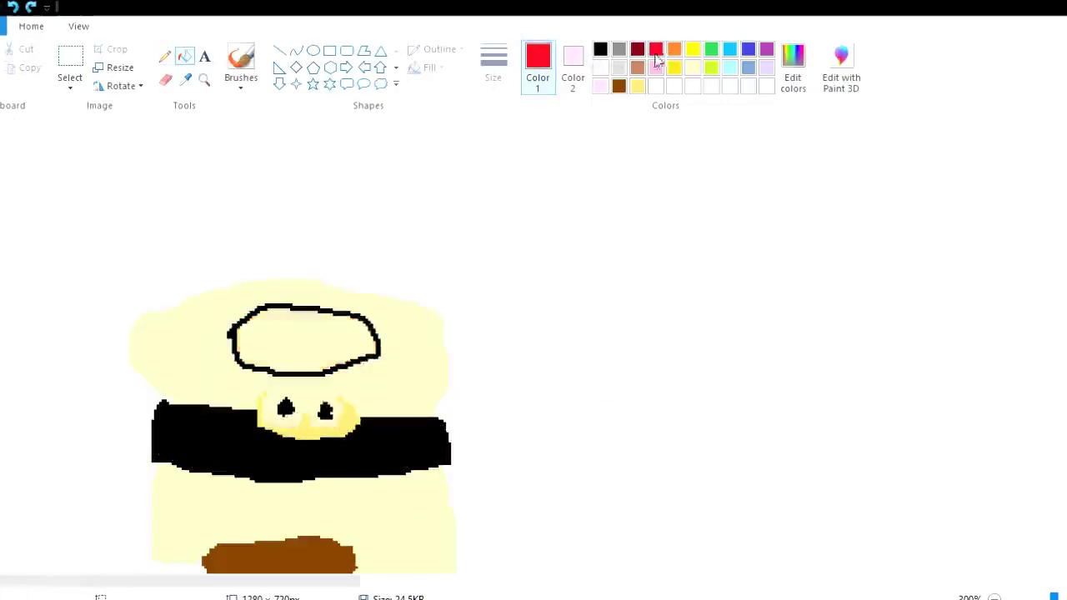
Step: Make the oval on the light yellow head solid red and flip the whole figure vertically
key(ctrl+z)
scroll(333, 333, down, 3)
click(600, 49)
scroll(334, 292, up, 3)
click(70, 66)
drag(91, 124, 434, 329)
key(ctrl+a)
click(121, 86)
click(142, 159)
Step: Extend the light yellow forehead with two rounded brows beside the brown patch and fill the left one
click(164, 55)
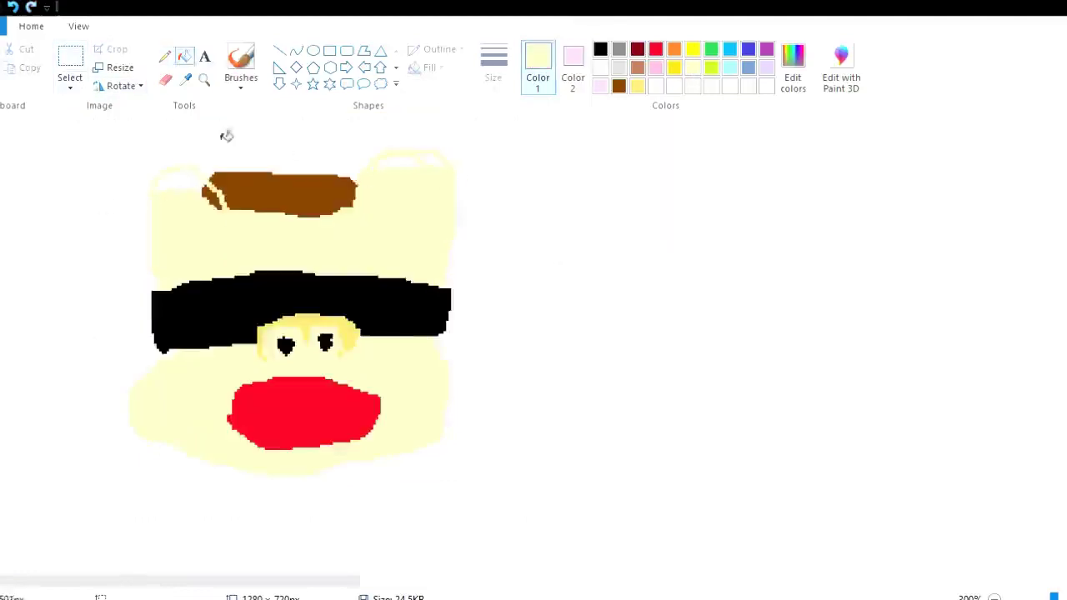
drag(391, 167, 389, 238)
click(184, 63)
click(696, 75)
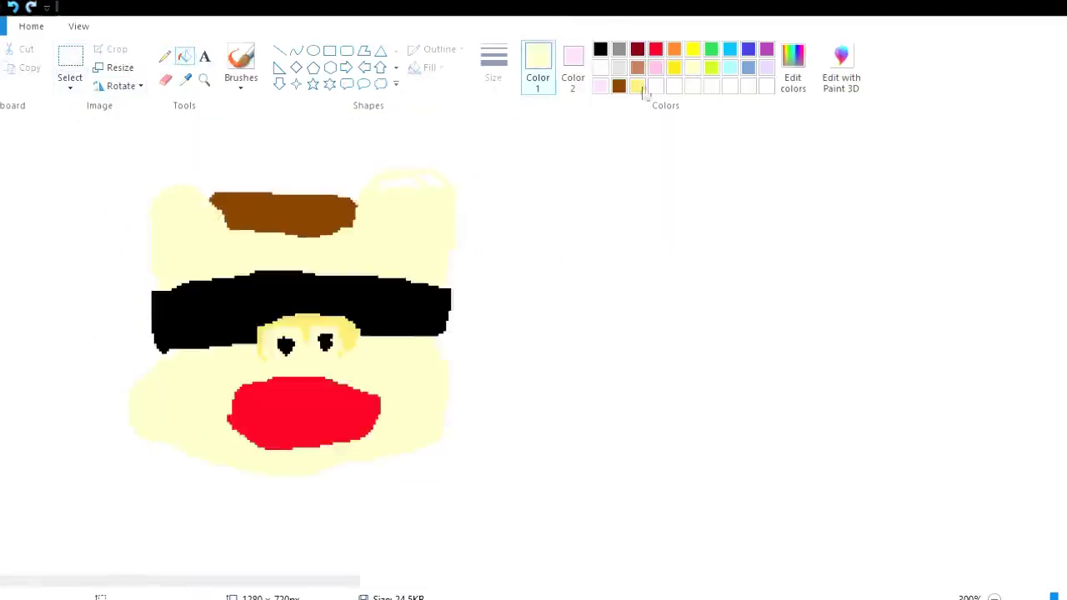
Step: Reshape and fill the right brow in light yellow and trim the left edge of the brown patch
click(70, 66)
drag(359, 165, 472, 242)
mouse_move(408, 181)
mouse_down()
mouse_move(439, 209)
mouse_move(417, 200)
mouse_up()
click(501, 168)
click(183, 56)
click(415, 174)
click(187, 79)
click(400, 250)
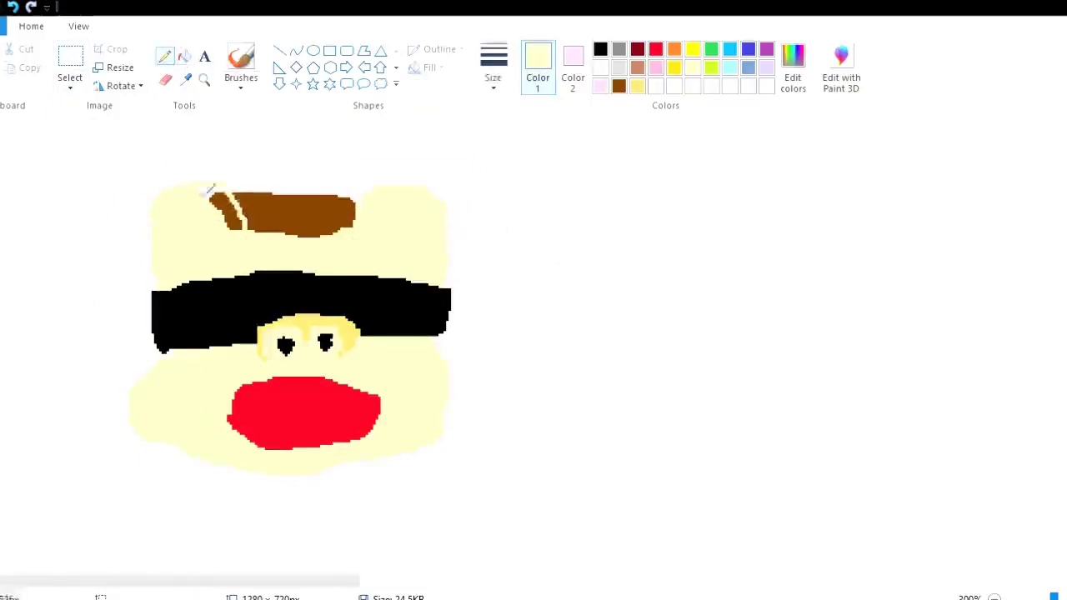
click(220, 208)
Step: Draw a black upward tip on the left end of the black band and outline a light yellow ear beside it
scroll(300, 333, down, 2)
click(601, 50)
click(164, 56)
mouse_move(150, 238)
mouse_down()
mouse_move(135, 213)
mouse_move(155, 281)
mouse_up()
drag(143, 212, 154, 266)
click(187, 78)
click(177, 213)
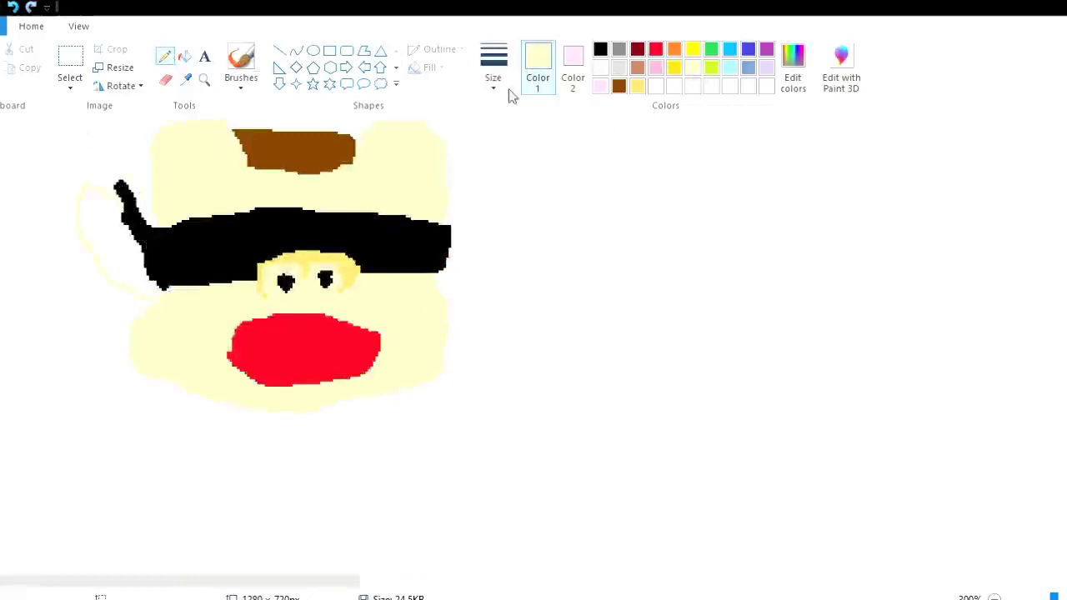
Step: Add a brown sideburn below the band's left end and a black upward tip on its right end
click(618, 85)
click(185, 56)
click(162, 293)
click(600, 50)
click(164, 56)
mouse_move(443, 223)
mouse_down()
mouse_move(475, 192)
mouse_move(457, 235)
mouse_up()
click(184, 56)
click(459, 200)
Step: Fill the outlined left ear with light yellow sampled from the face
click(185, 78)
click(191, 207)
click(126, 250)
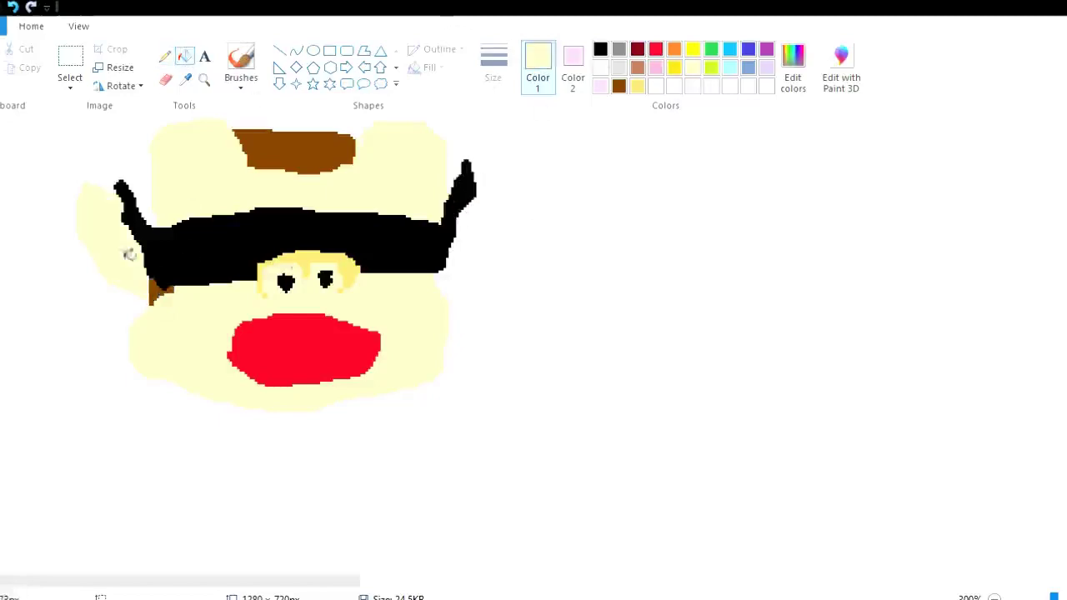
Step: Draw brown hair strips along both sides of the face, above and below the black band
click(164, 56)
click(248, 167)
drag(152, 159, 151, 219)
scroll(339, 253, up, 3)
drag(446, 335, 454, 379)
drag(445, 450, 444, 480)
Step: Fill the right ear with light yellow and draw deeper yellow inner curves in both ears
click(637, 86)
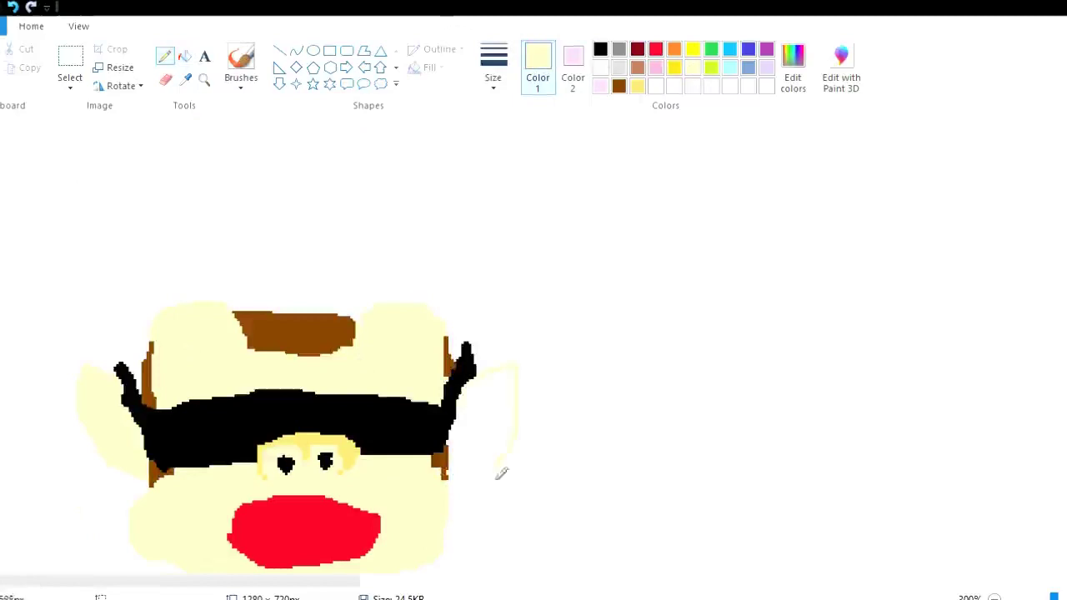
click(184, 56)
click(468, 452)
click(165, 56)
drag(108, 404, 133, 455)
drag(479, 394, 463, 457)
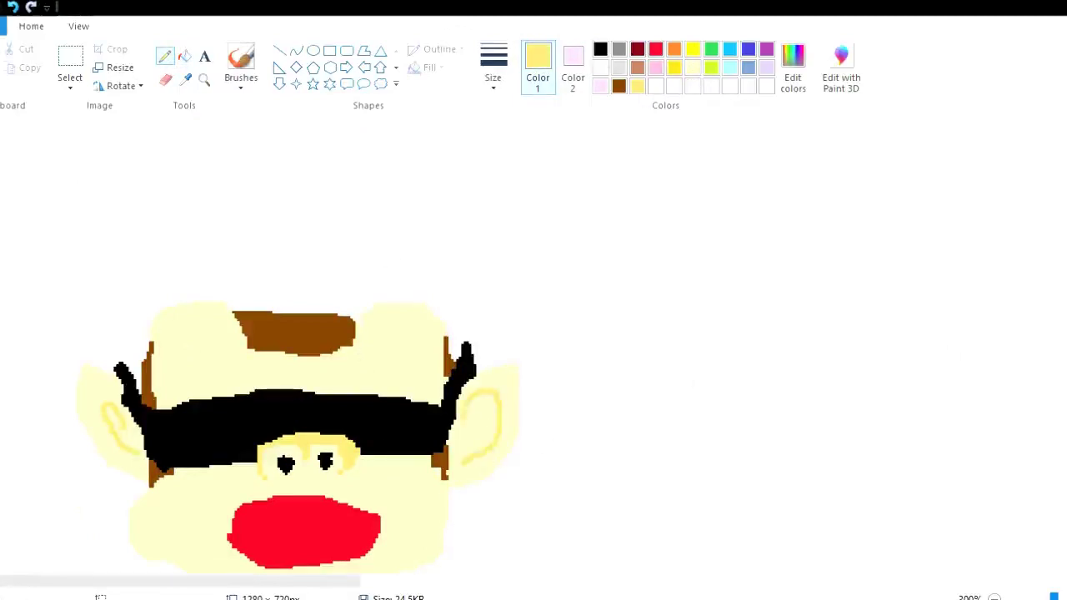
Step: Outline a cap with a brim pointing right above the forehead and fill both parts with red
scroll(483, 403, down, 1)
click(656, 50)
mouse_move(154, 295)
mouse_down()
mouse_move(149, 192)
mouse_move(431, 234)
mouse_move(444, 281)
mouse_move(533, 314)
mouse_up()
click(184, 56)
click(292, 200)
click(164, 56)
click(185, 55)
click(500, 288)
click(164, 56)
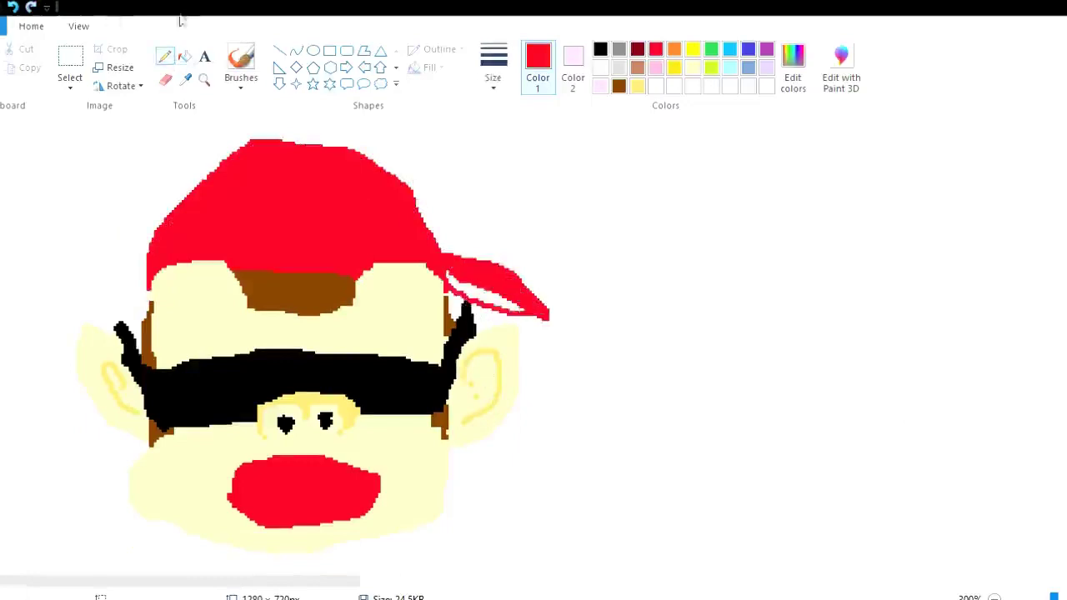
click(185, 56)
click(508, 304)
Step: Cut away the bulge on the left side of the light yellow jaw
click(186, 79)
click(262, 542)
click(70, 55)
drag(123, 441, 142, 550)
key(Delete)
Step: Extend the right brown sideburn and fill the pink strip beside the jaw with white
click(619, 86)
click(164, 56)
drag(445, 427, 446, 450)
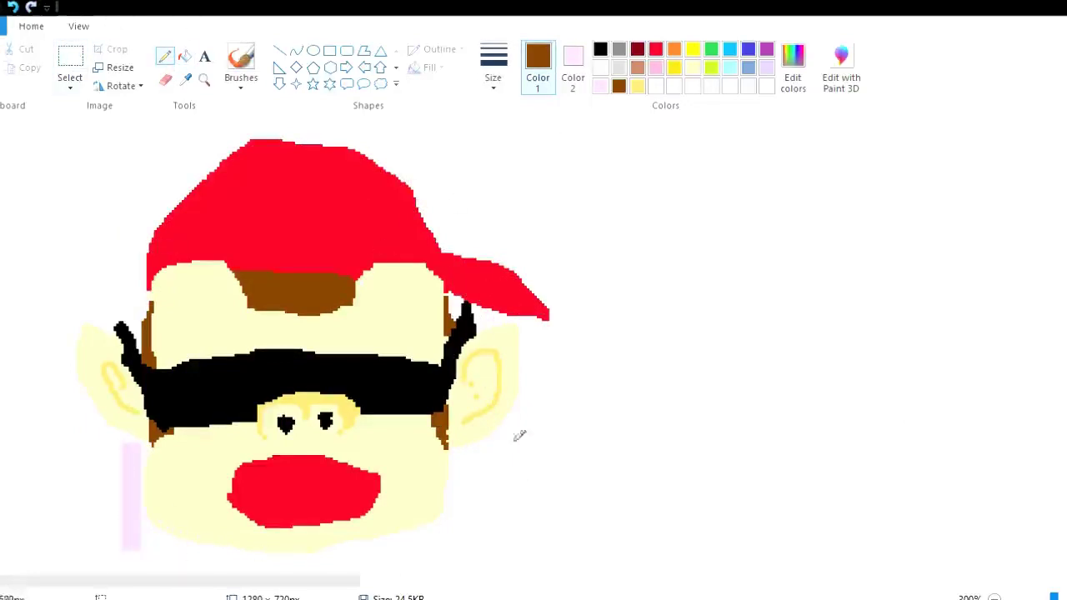
click(184, 56)
click(600, 68)
scroll(333, 334, down, 3)
click(132, 392)
Step: Outline a pointed collar beneath the chin and fill it with dark red
scroll(210, 386, down, 2)
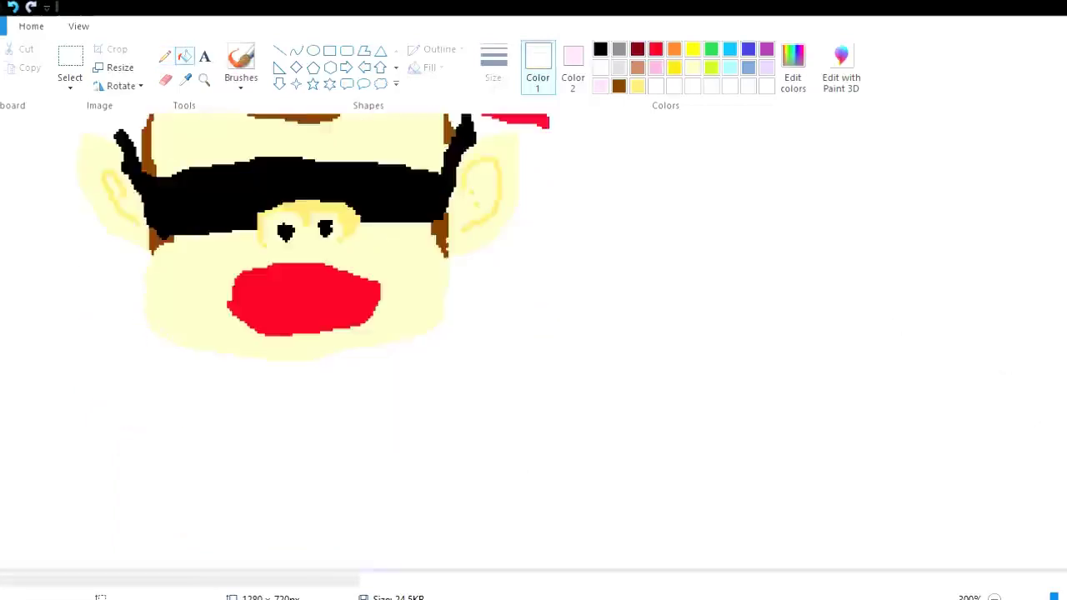
click(637, 49)
click(164, 56)
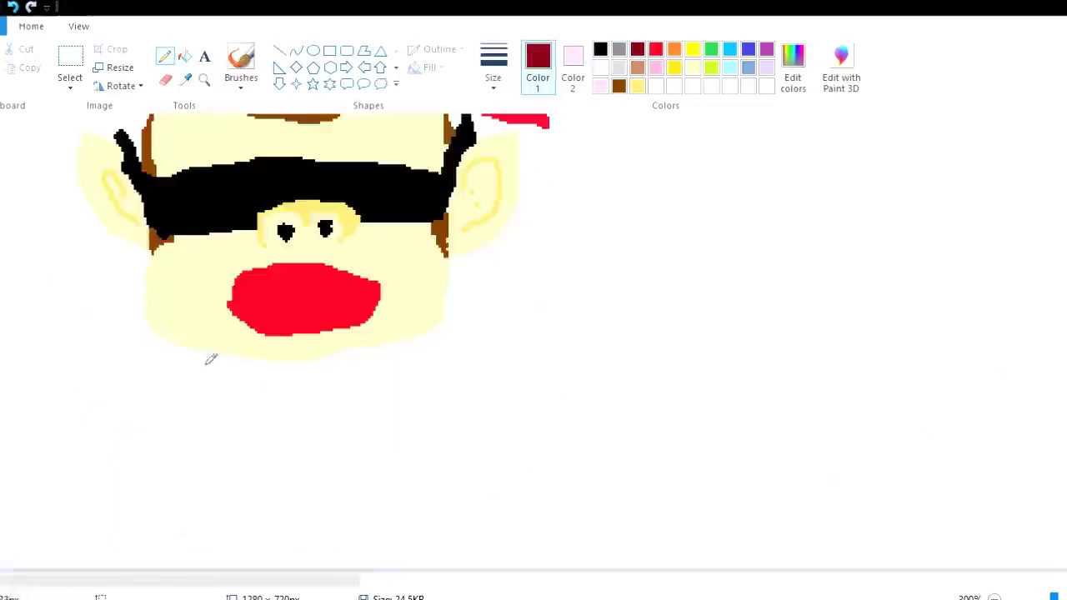
drag(203, 353, 203, 374)
drag(407, 340, 408, 371)
drag(183, 374, 386, 380)
click(184, 55)
click(300, 366)
Step: Outline a sleeveless light grey shirt with a curved neckline below the dark red collar and fill it
click(186, 79)
click(158, 269)
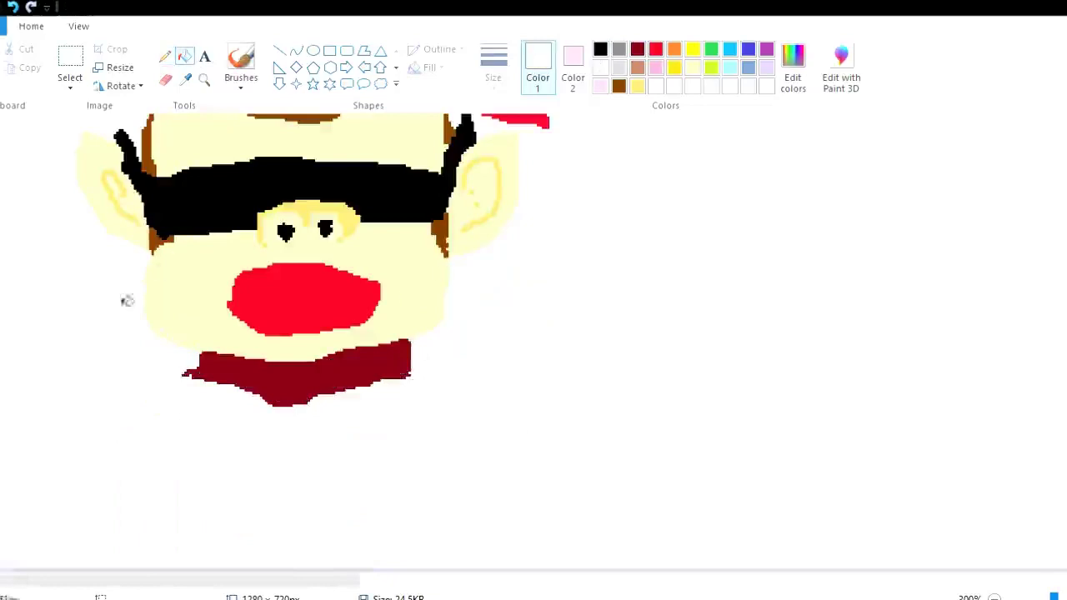
click(165, 56)
drag(209, 505, 244, 440)
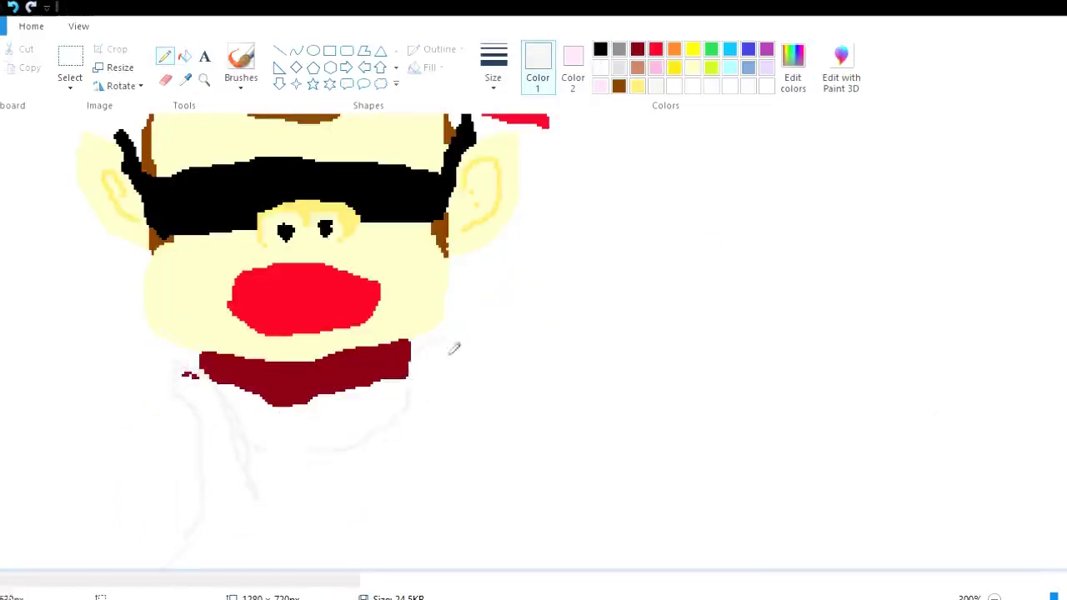
click(184, 56)
click(218, 477)
Step: Outline a raised brown arm on the left side of the head, replacing the first attempt
click(618, 86)
click(164, 56)
mouse_move(184, 410)
mouse_down()
mouse_move(113, 351)
mouse_move(17, 375)
mouse_move(92, 567)
mouse_up()
key(ctrl+z)
mouse_move(83, 317)
mouse_down()
mouse_move(13, 316)
mouse_move(7, 377)
mouse_up()
scroll(8, 375, up, 2)
drag(2, 209, 67, 429)
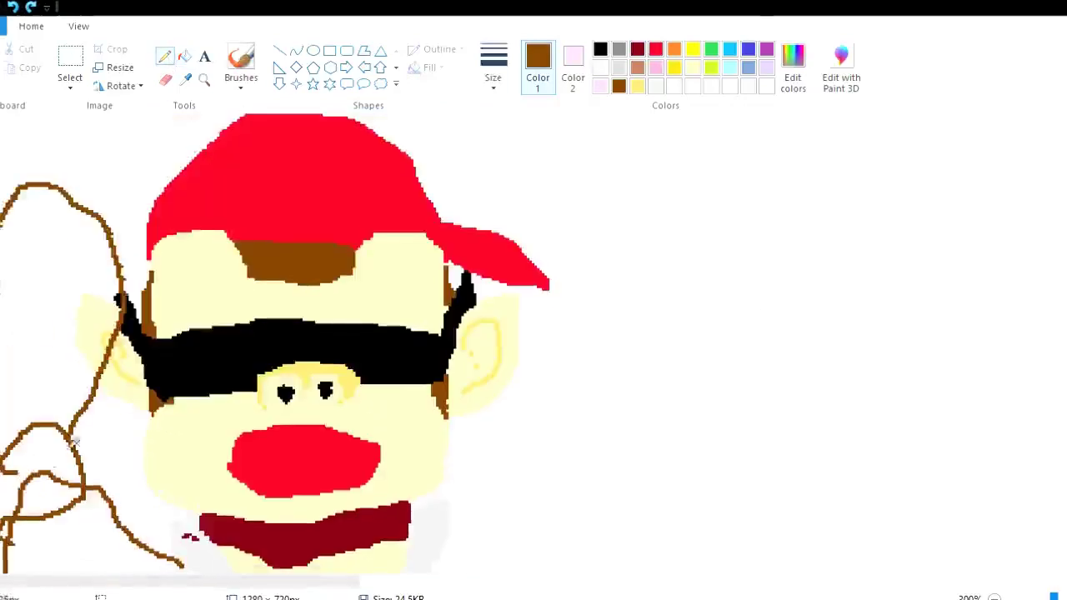
Step: Fill the sections of the raised left arm with brown and touch up its edge
click(185, 56)
click(96, 342)
click(42, 267)
click(33, 450)
click(84, 533)
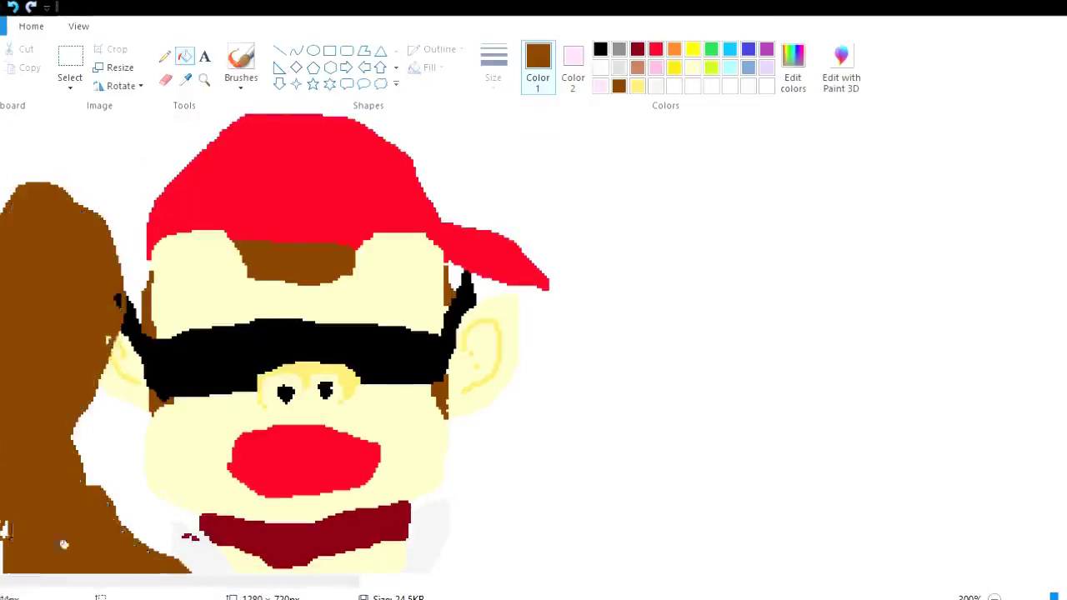
scroll(125, 333, down, 2)
click(164, 56)
mouse_move(83, 250)
mouse_down()
mouse_move(100, 320)
mouse_move(109, 217)
mouse_up()
Step: Outline a spread hand above the raised left arm in light yellow and fill it
click(186, 78)
scroll(125, 291, up, 3)
click(166, 375)
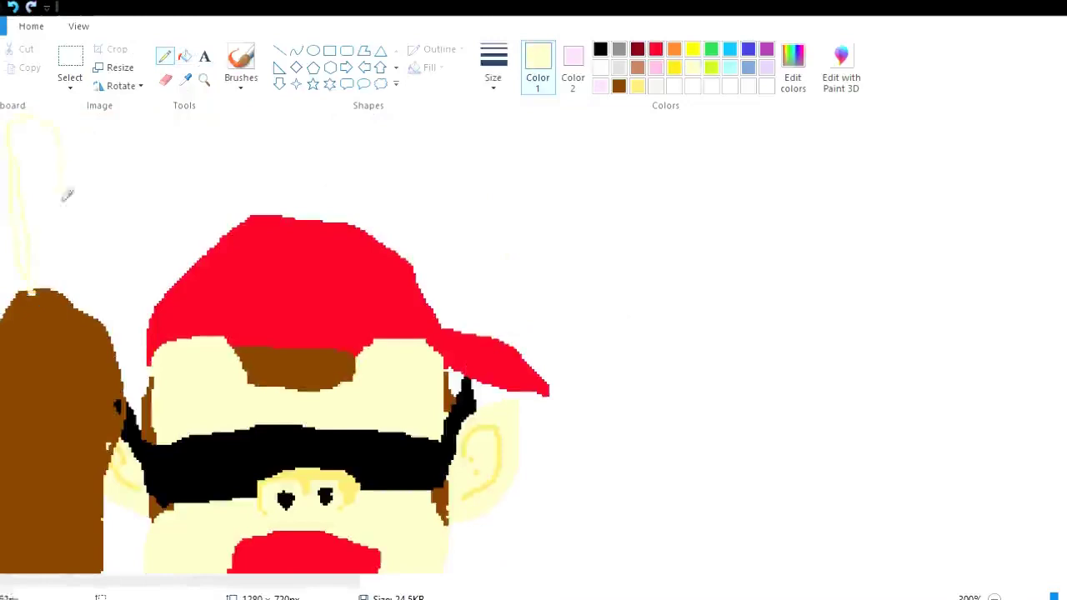
scroll(70, 217, up, 2)
click(13, 7)
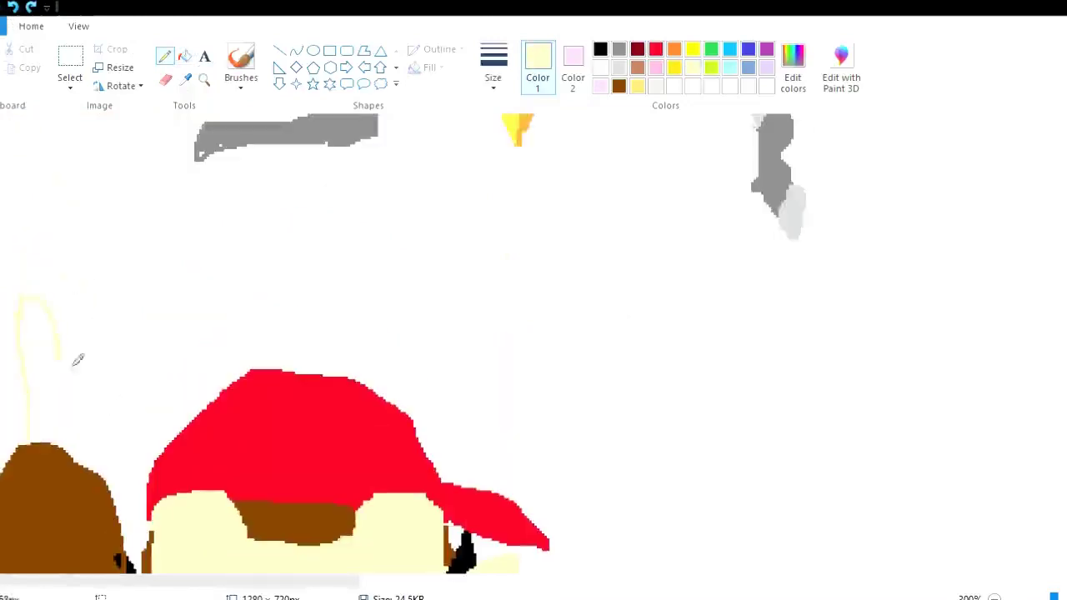
click(184, 55)
click(109, 396)
Step: Draw a jagged brown fur edge where the left arm meets the light yellow hand
click(618, 86)
click(164, 56)
mouse_move(36, 421)
mouse_down()
mouse_move(50, 454)
mouse_move(81, 472)
mouse_up()
drag(106, 471, 112, 465)
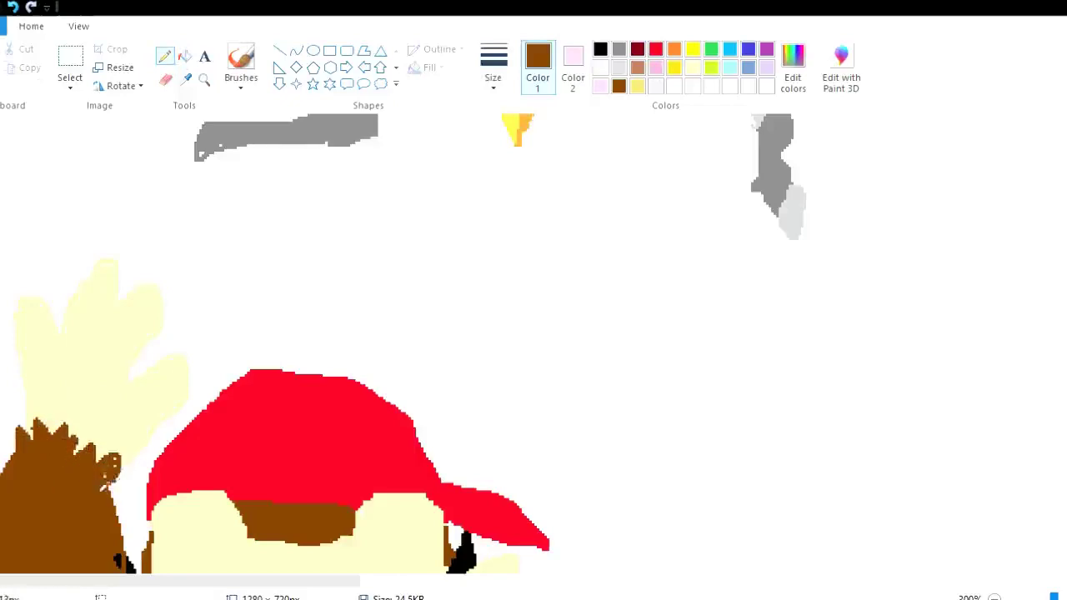
click(674, 67)
drag(116, 302, 88, 377)
click(12, 7)
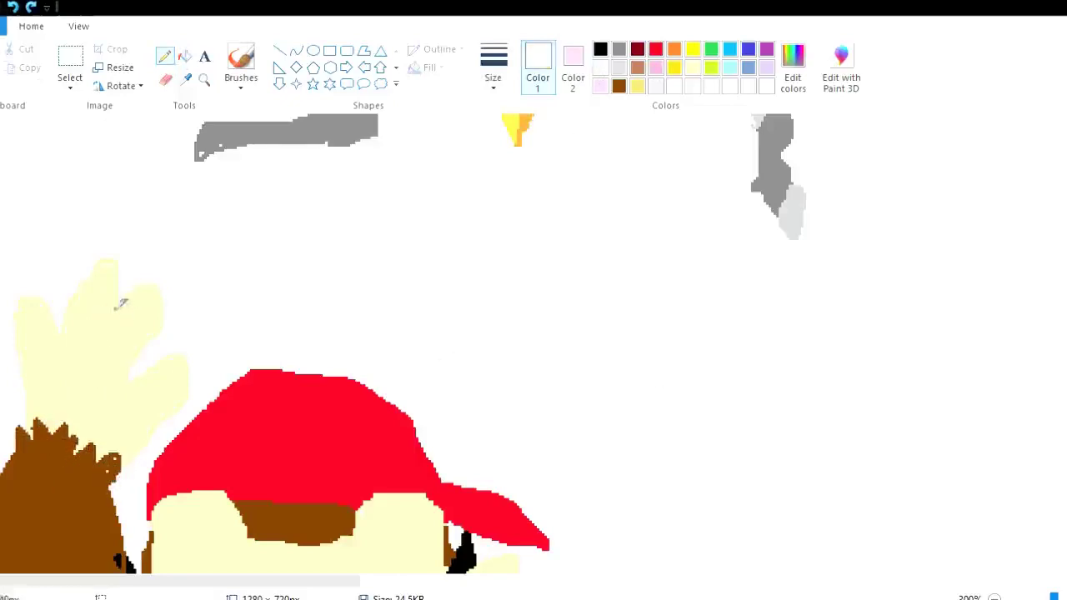
Step: Separate the left hand's fingers with white gaps, set the zoom to 200%, and touch up the arm's edge in brown
click(60, 394)
click(993, 597)
drag(1027, 597, 1048, 598)
click(619, 86)
mouse_move(70, 275)
mouse_down()
mouse_move(58, 392)
mouse_move(75, 333)
mouse_move(79, 409)
mouse_move(102, 445)
mouse_move(93, 455)
mouse_move(70, 321)
mouse_move(63, 421)
mouse_up()
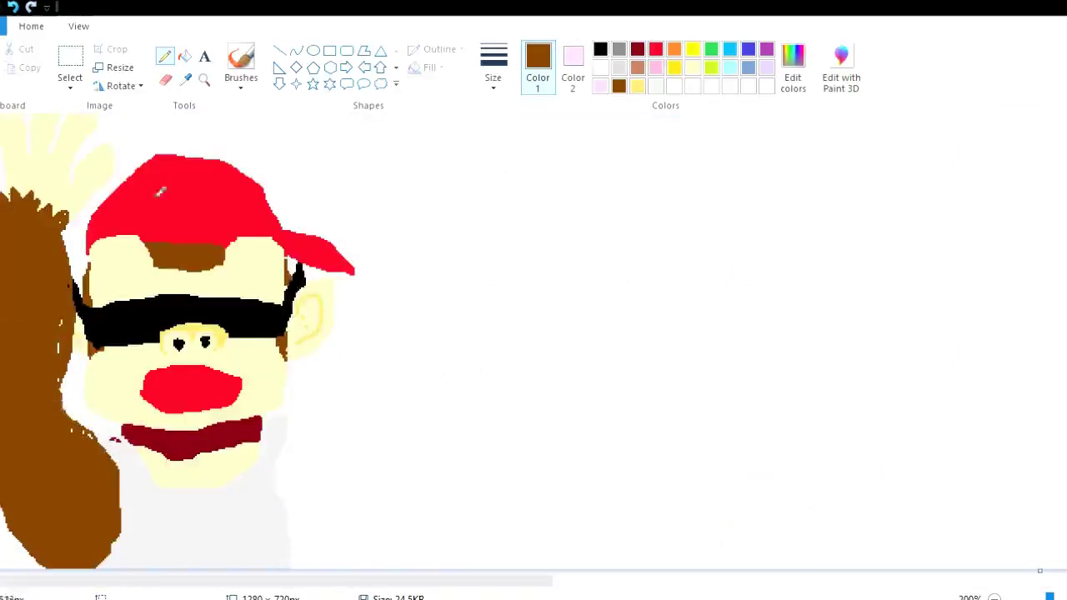
Step: Tidy the jagged brown fur around the left wrist with light yellow and brown strokes
scroll(620, 281, up, 3)
click(70, 67)
drag(1, 337, 73, 500)
click(467, 409)
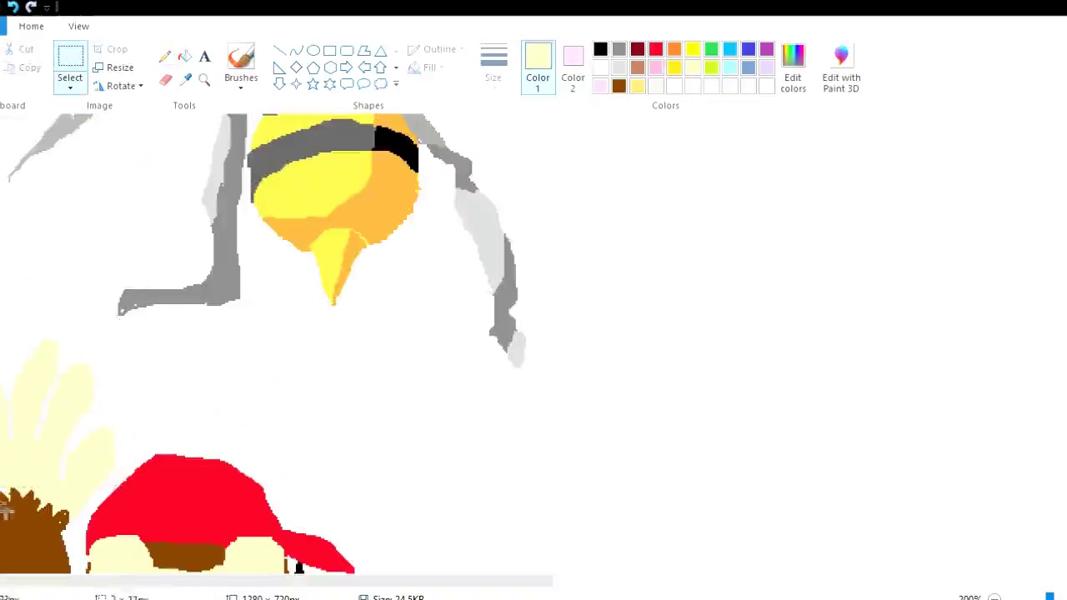
click(164, 56)
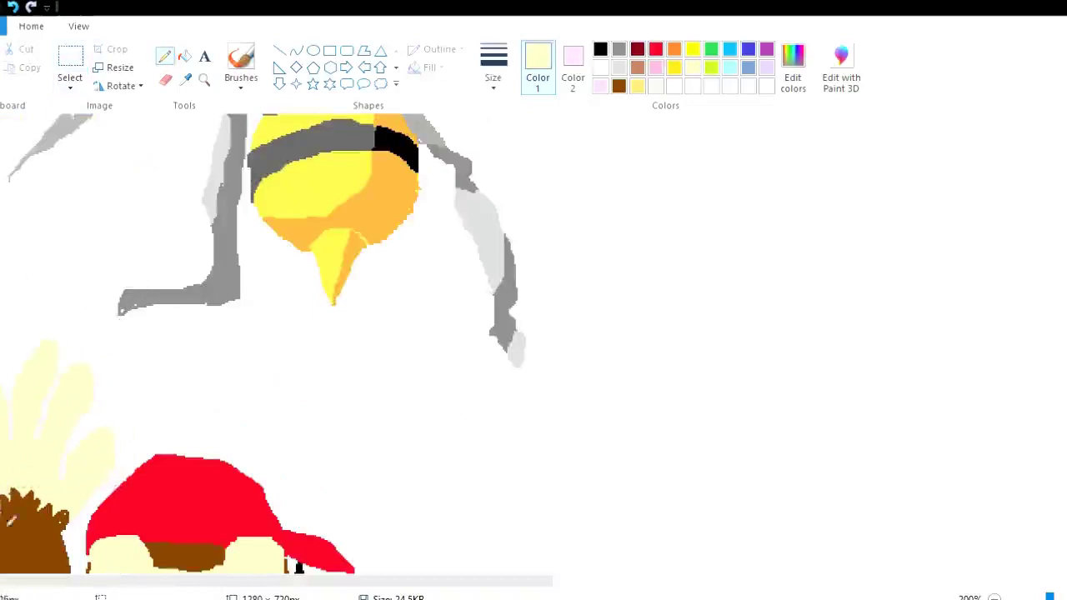
click(5, 527)
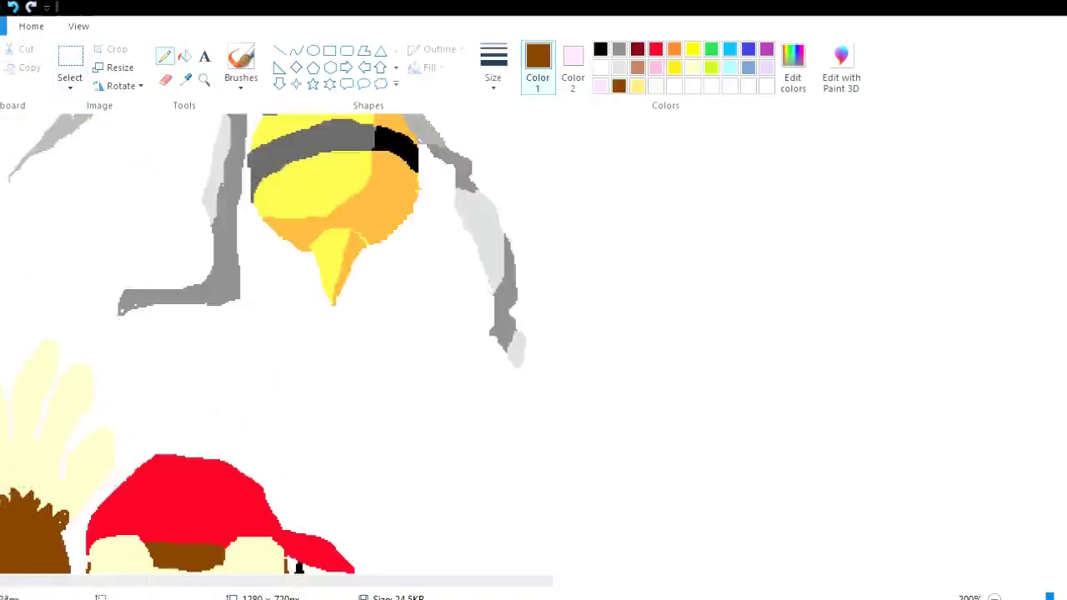
drag(66, 525, 65, 546)
Step: Outline a second raised arm on the right side of the head and fill it with brown
scroll(720, 261, up, 3)
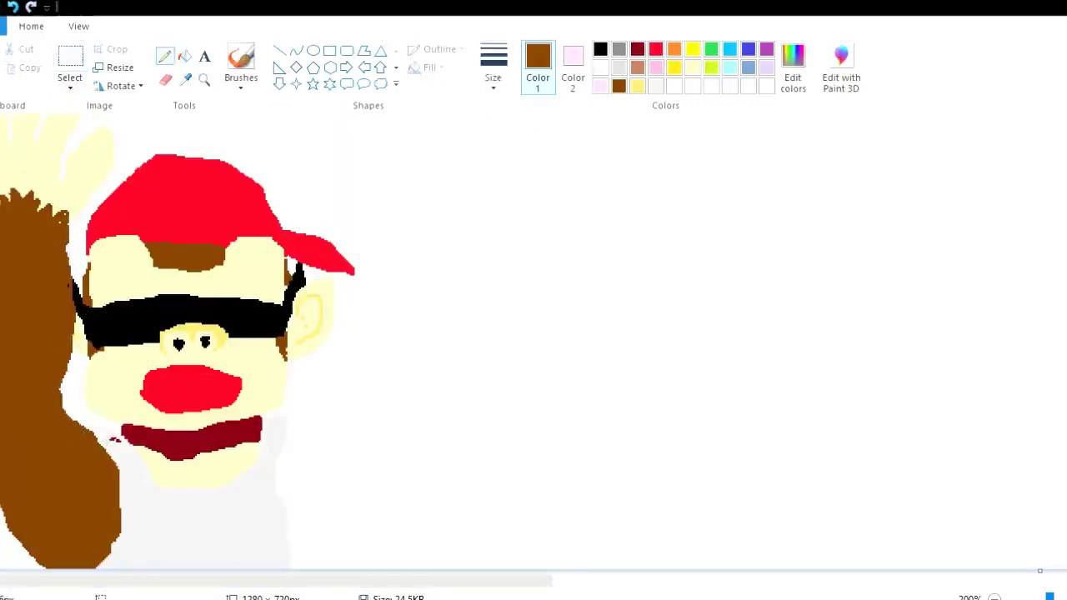
mouse_move(300, 456)
mouse_down()
mouse_move(413, 426)
mouse_move(295, 543)
mouse_move(309, 547)
mouse_move(466, 228)
mouse_move(364, 368)
mouse_move(398, 467)
mouse_up()
click(184, 56)
click(424, 289)
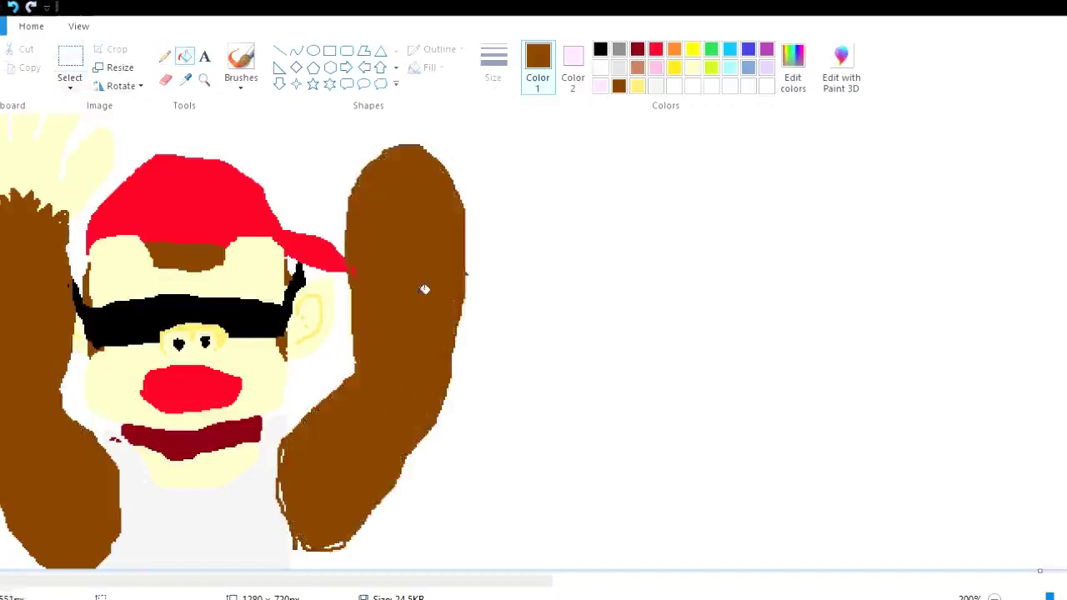
Step: Erase the rounded top of the right arm with white, leaving a slanted wrist edge
scroll(331, 212, up, 1)
click(165, 80)
click(572, 67)
click(600, 67)
mouse_move(358, 296)
mouse_down()
mouse_move(452, 296)
mouse_move(349, 348)
mouse_up()
key(ctrl+z)
Step: Outline light yellow fingers above the wrist of the right arm
click(164, 56)
click(655, 86)
click(538, 67)
click(655, 86)
drag(305, 255, 275, 266)
click(70, 66)
drag(345, 156, 428, 255)
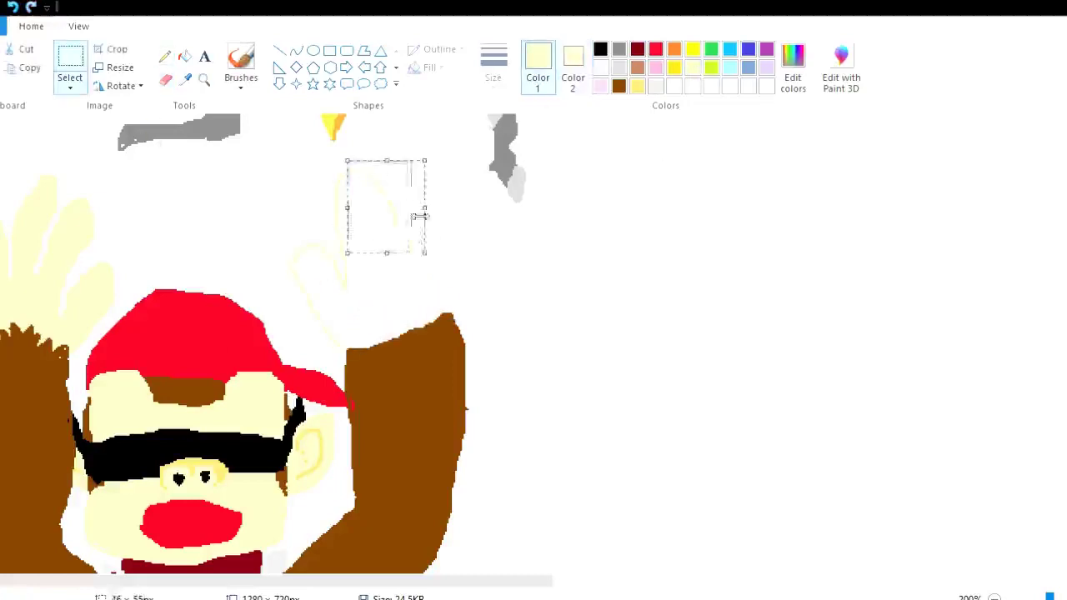
click(18, 7)
Step: Redraw the finger outlines of the right hand and fill the hand with light yellow
click(164, 56)
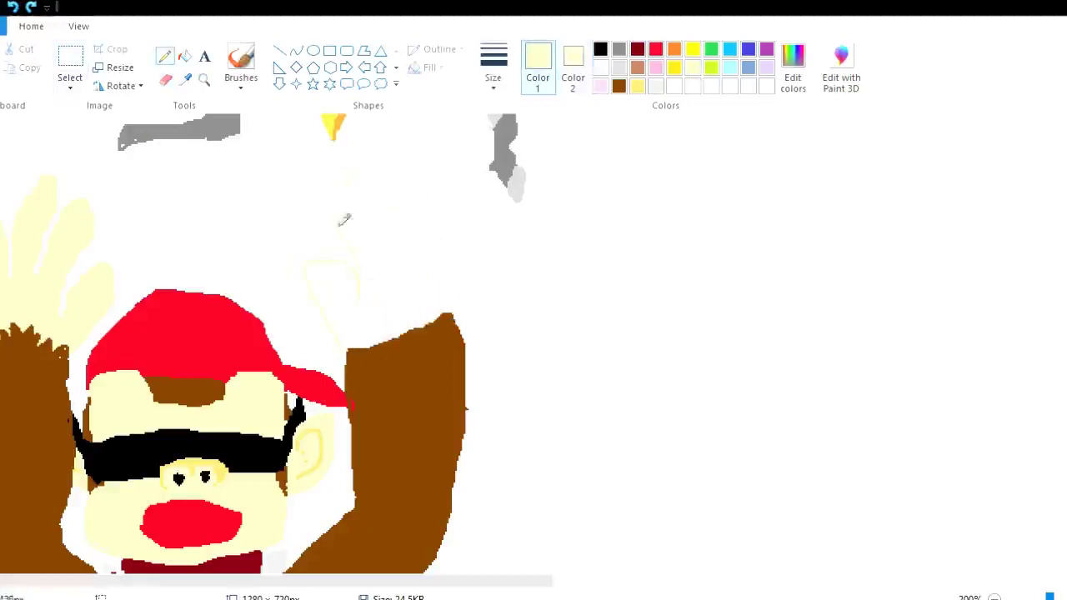
key(ctrl+z)
key(ctrl+z)
key(ctrl+y)
click(184, 56)
click(375, 185)
click(164, 56)
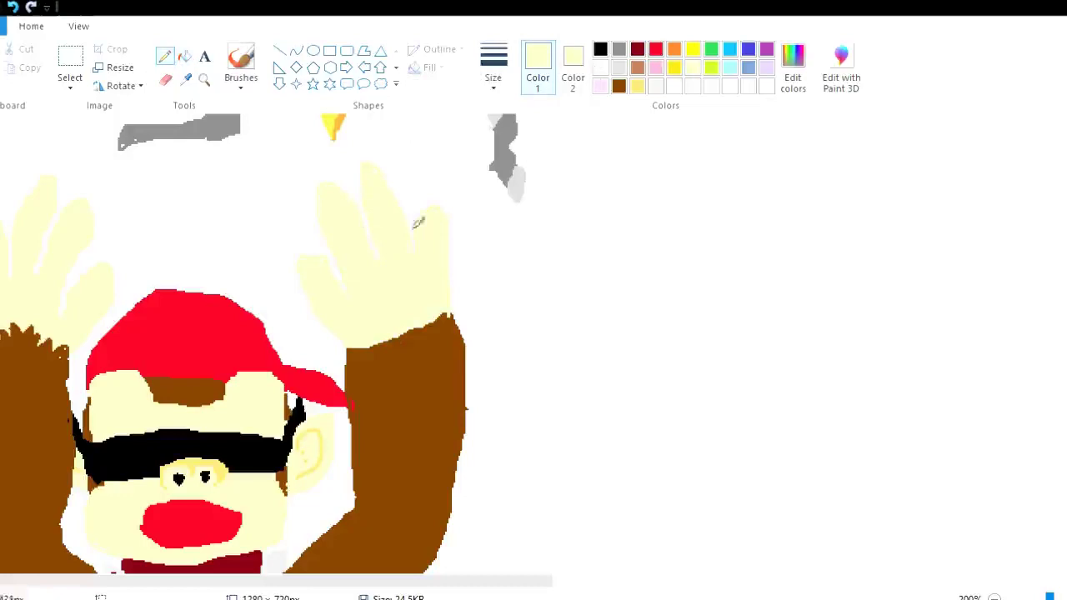
Step: Draw a jagged brown fur edge across the wrist of the right arm and fill the gap beneath it with brown
click(185, 78)
click(367, 359)
mouse_move(330, 331)
mouse_down()
mouse_move(413, 313)
mouse_move(463, 330)
mouse_up()
click(184, 56)
click(383, 330)
Step: Add brown fur tufts at both ends of the right wrist and touch up the jagged edge between them
click(164, 56)
drag(457, 288, 472, 320)
drag(325, 338, 341, 349)
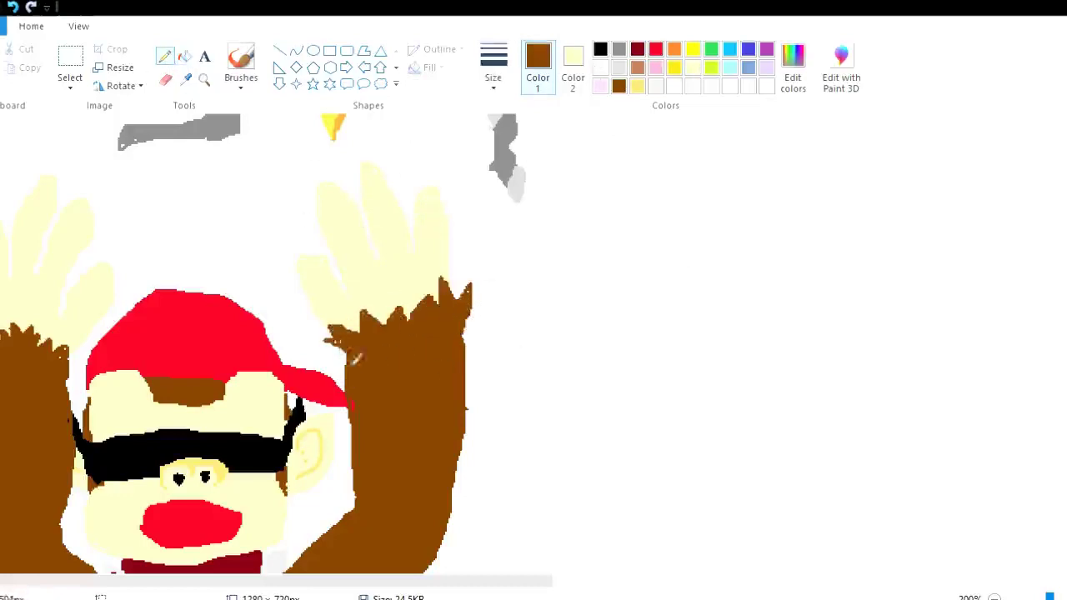
drag(408, 317, 377, 322)
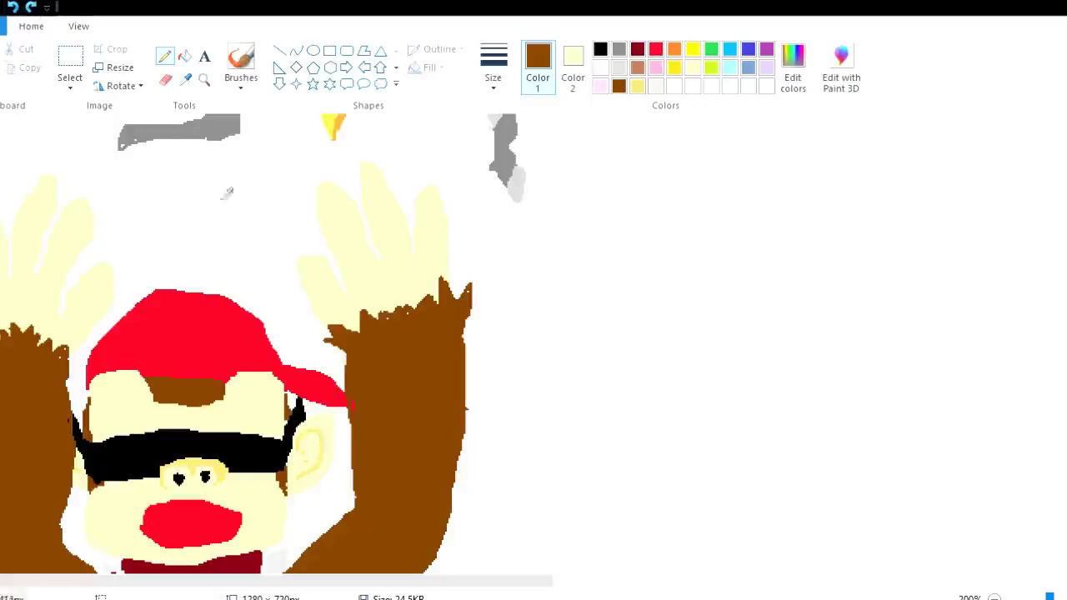
mouse_move(462, 312)
mouse_down()
mouse_move(407, 305)
mouse_move(384, 321)
mouse_move(472, 392)
mouse_move(471, 321)
mouse_up()
Step: Select the strip along the right arm's outer edge, shift it slightly inward, and view the whole picture full screen
click(70, 56)
drag(453, 266, 505, 453)
click(573, 67)
drag(489, 372, 482, 380)
click(581, 383)
key(F11)
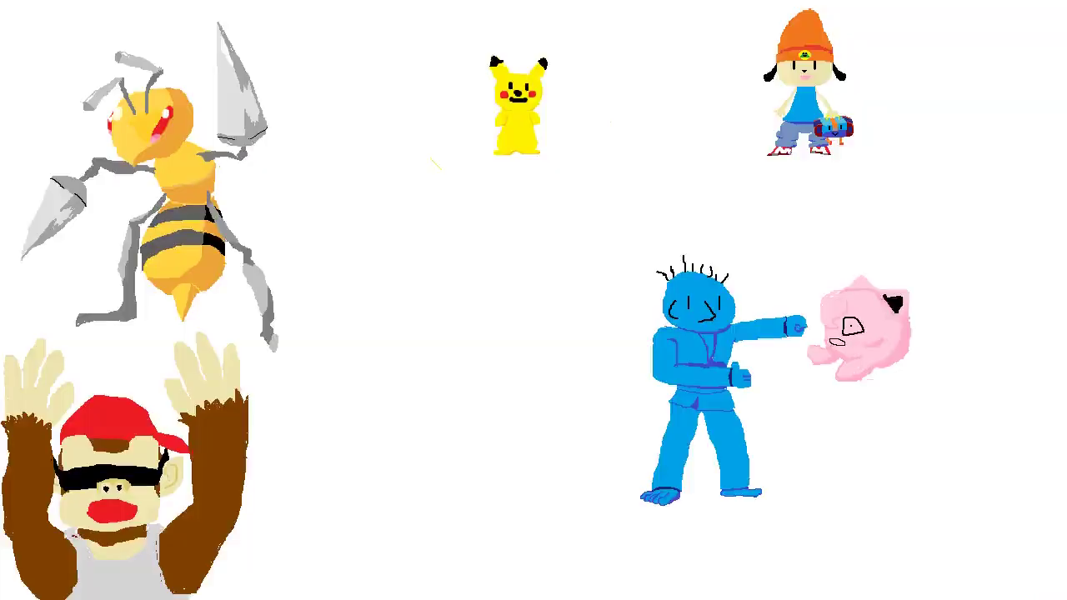